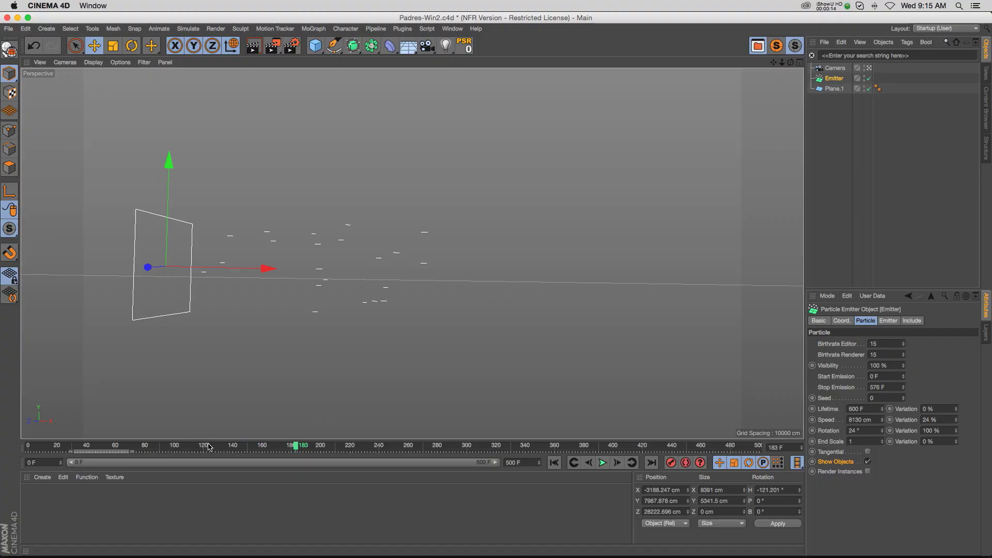
# Step: Step through the plain particle animation frames, then rewind and play it from the start
pyautogui.moveTo(225, 448); pyautogui.dragTo(225, 447)
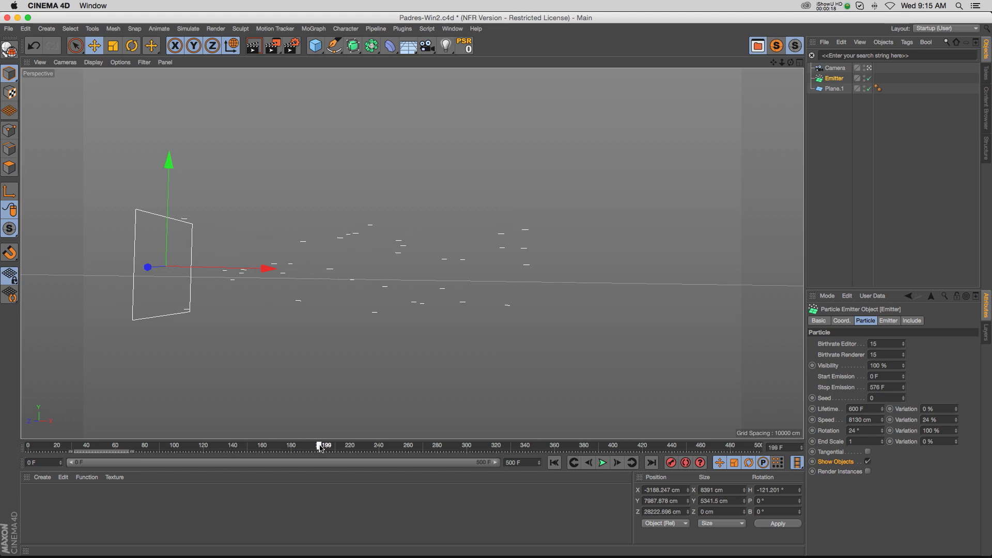
pyautogui.moveTo(462, 446); pyautogui.dragTo(460, 446)
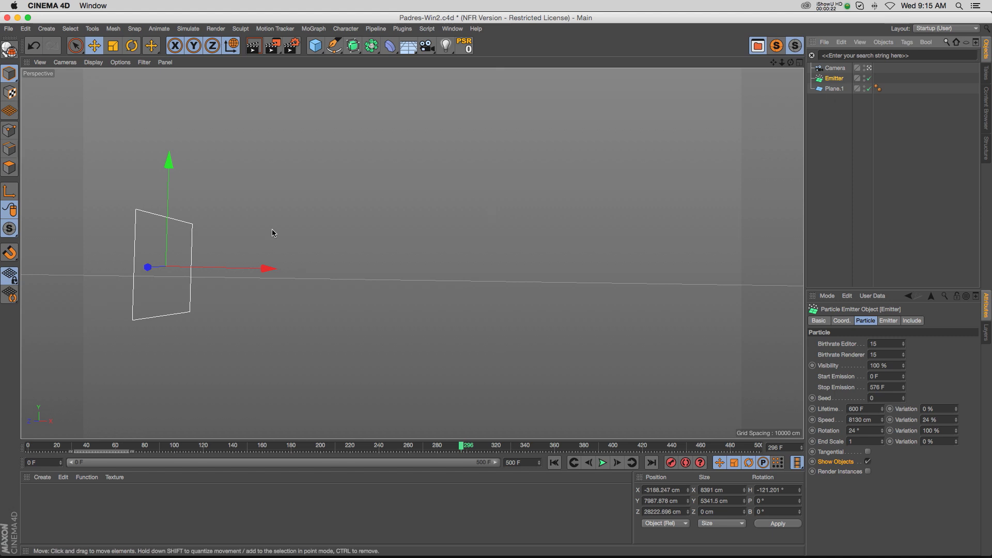
pyautogui.click(214, 447)
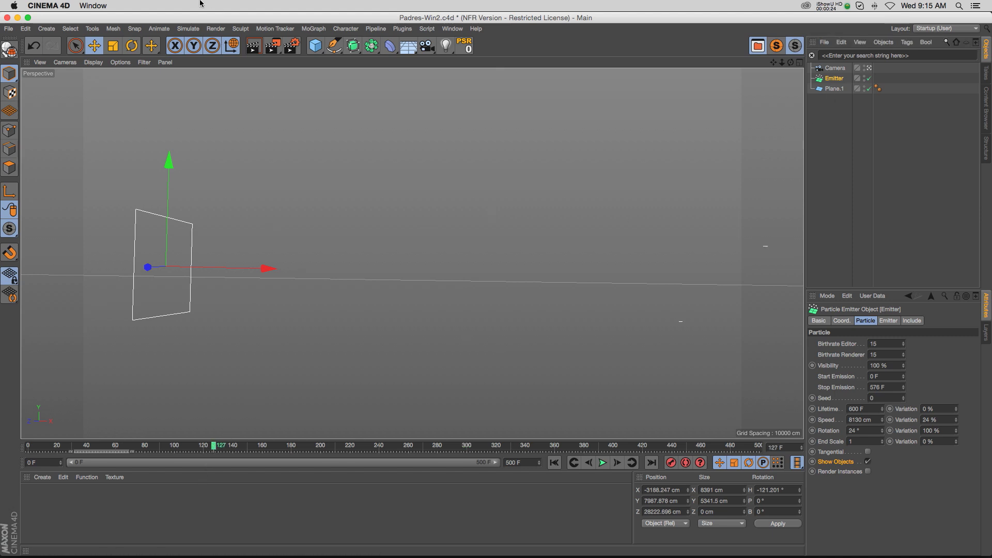
pyautogui.click(188, 28)
pyautogui.moveTo(198, 70)
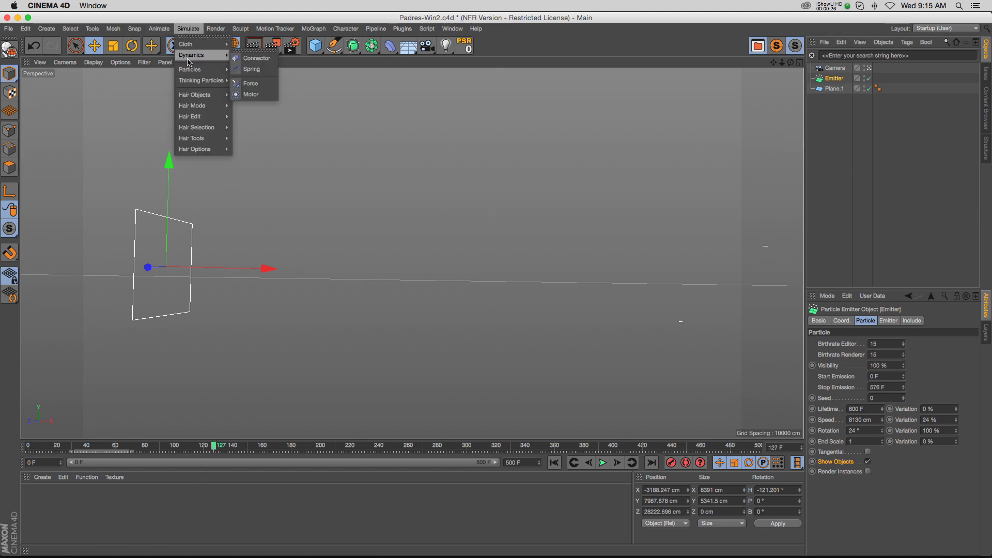
pyautogui.click(826, 126)
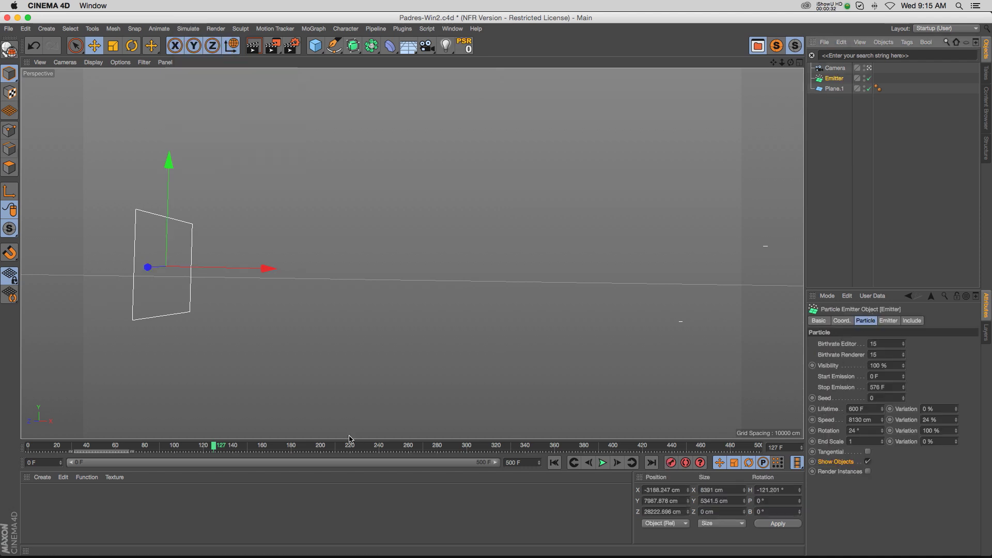
pyautogui.click(249, 447)
pyautogui.click(554, 462)
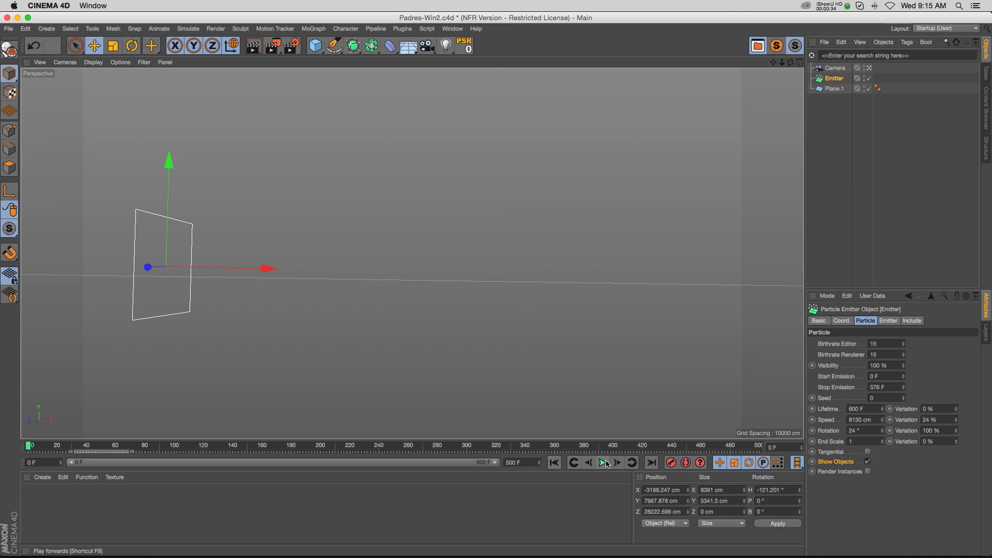
pyautogui.click(602, 462)
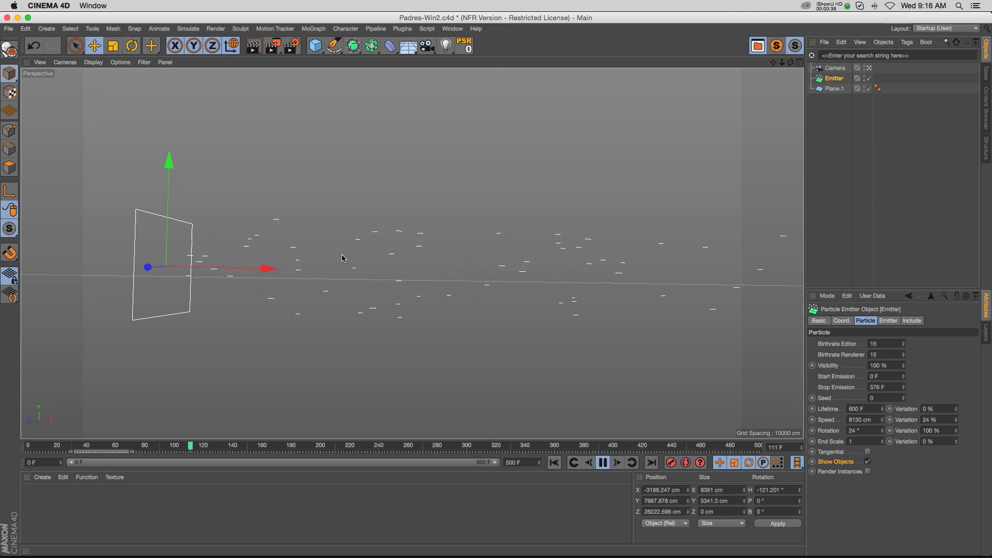
# Step: Parent Plane.1 under the Emitter, toggle Show Objects off and on, and replay
pyautogui.click(602, 462)
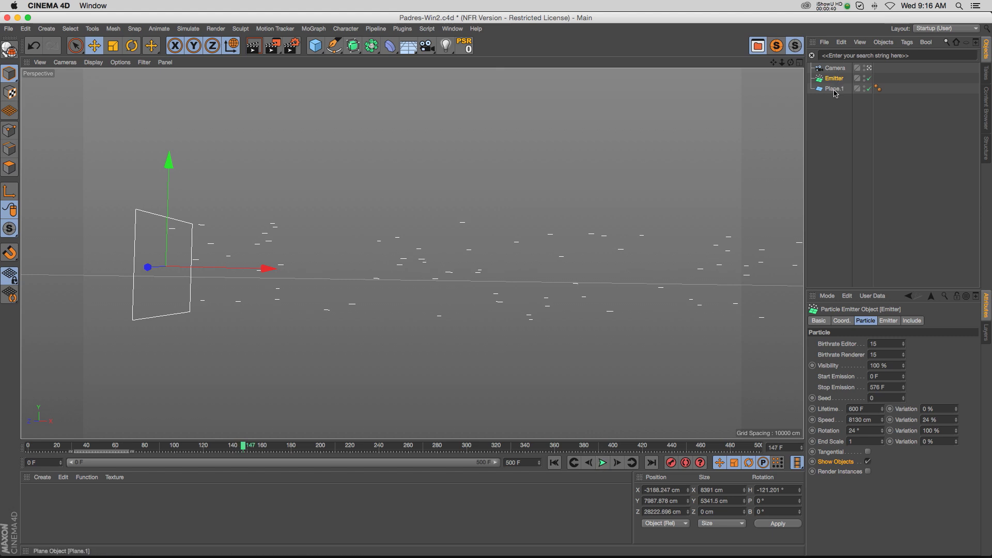
pyautogui.moveTo(836, 90)
pyautogui.mouseDown()
pyautogui.moveTo(848, 86)
pyautogui.moveTo(831, 81)
pyautogui.mouseUp()
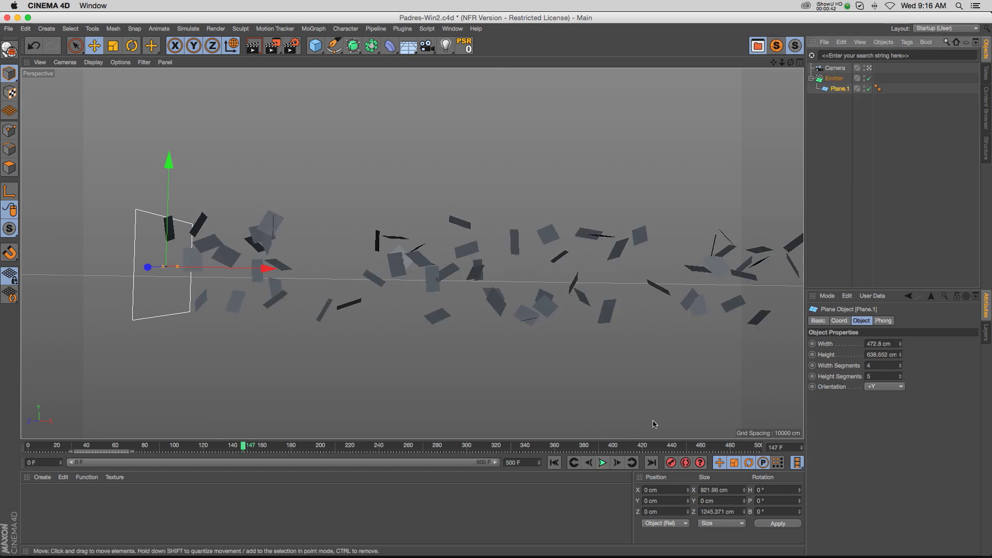
pyautogui.click(833, 79)
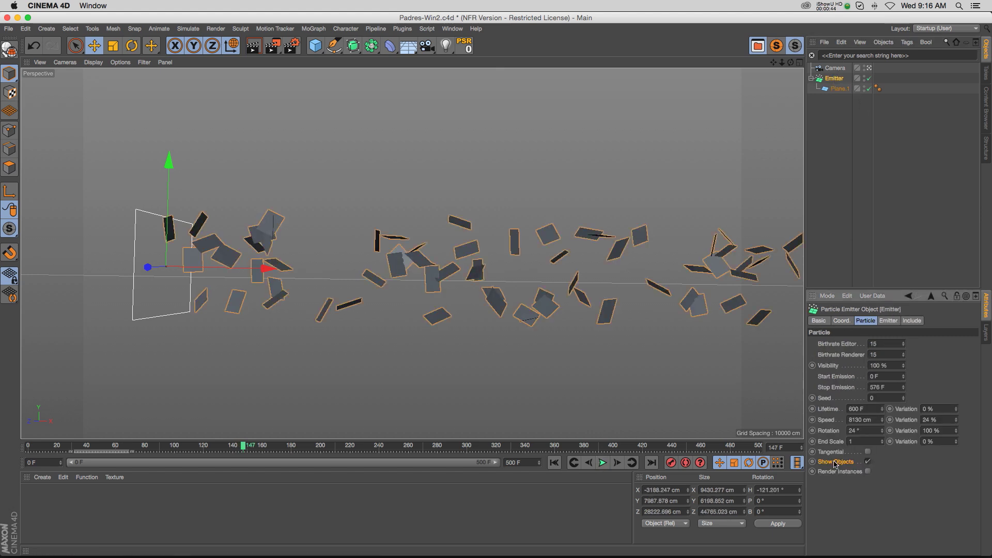
pyautogui.click(868, 462)
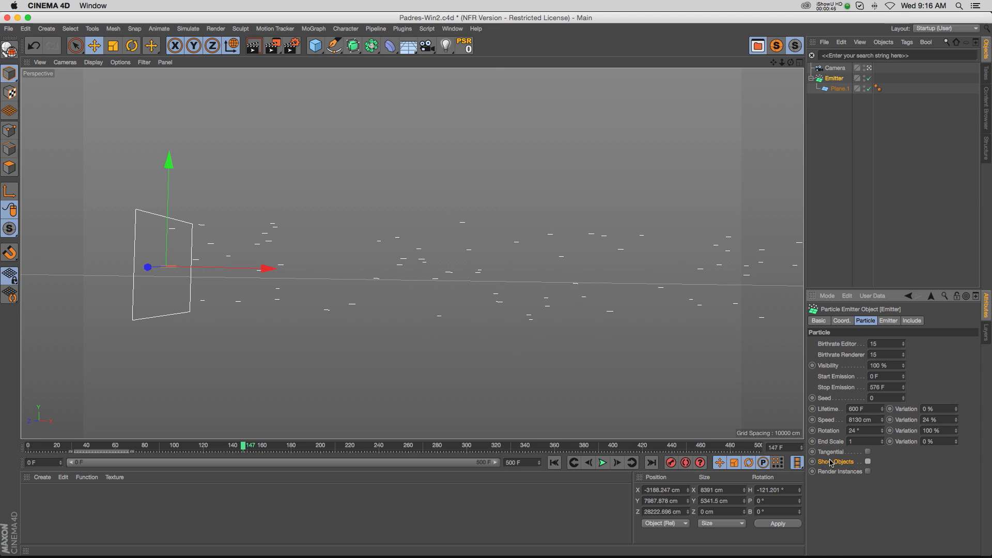
pyautogui.click(868, 462)
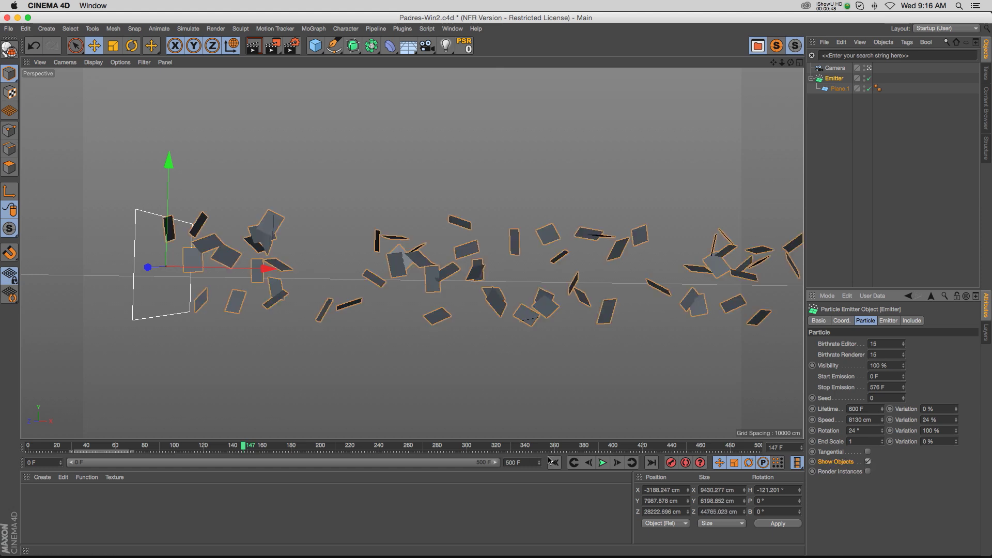
pyautogui.click(553, 462)
pyautogui.press('F8')
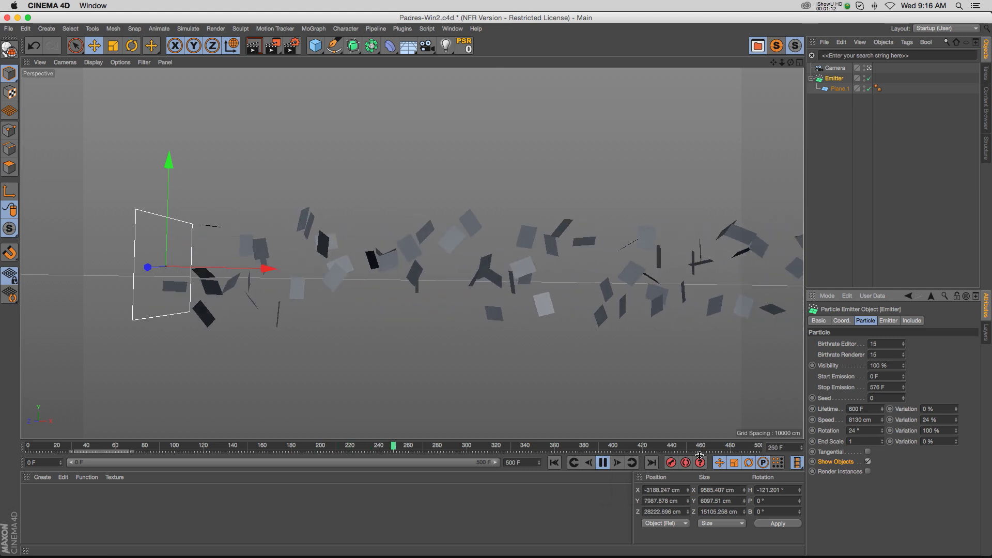
pyautogui.click(602, 462)
pyautogui.moveTo(449, 452); pyautogui.dragTo(392, 447)
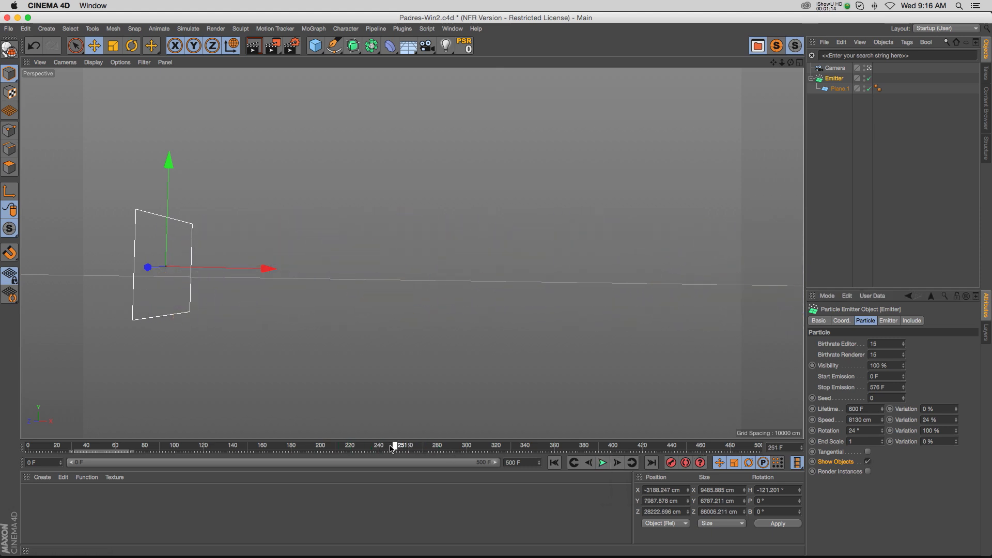
pyautogui.moveTo(300, 453); pyautogui.dragTo(432, 449)
pyautogui.moveTo(261, 450); pyautogui.dragTo(584, 449)
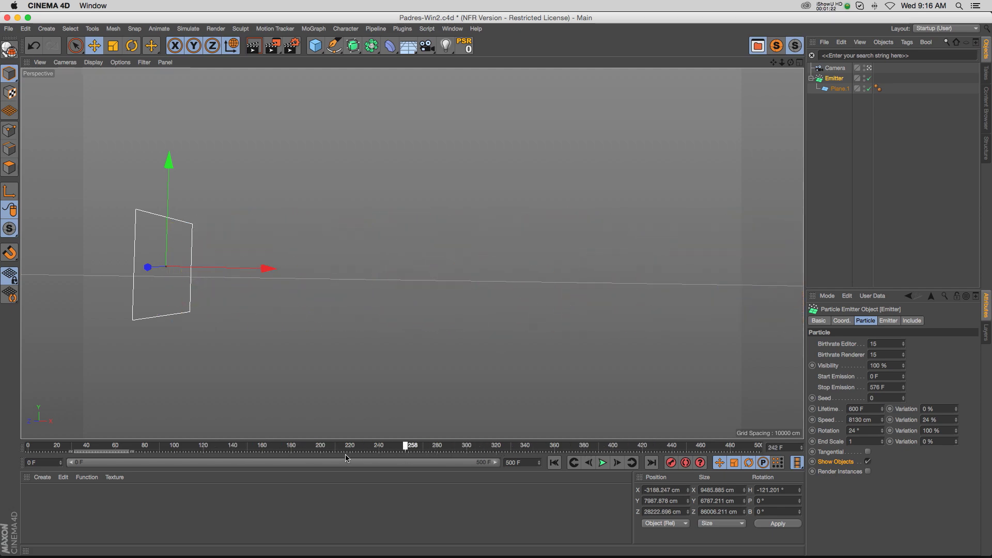
pyautogui.moveTo(405, 448); pyautogui.dragTo(391, 464)
pyautogui.click(874, 146)
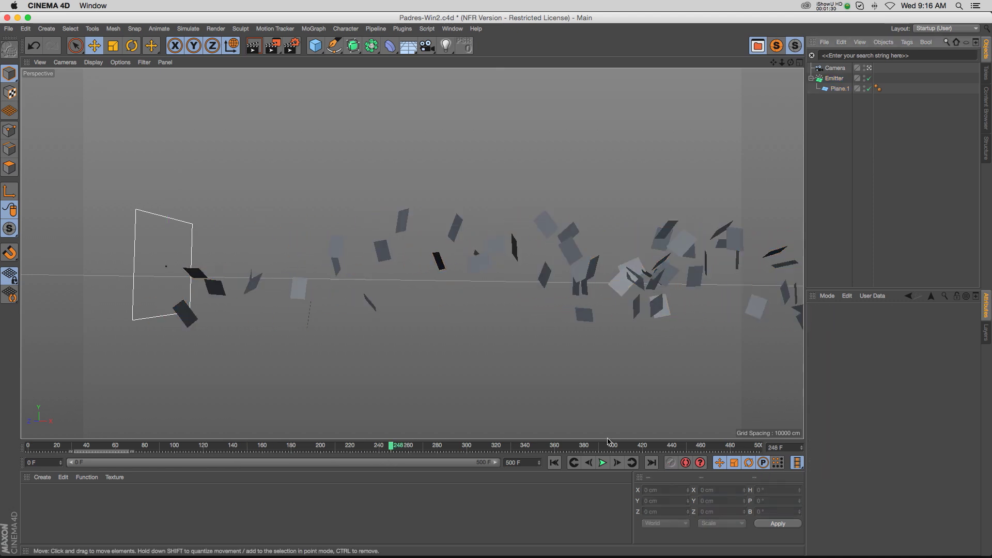
pyautogui.click(554, 462)
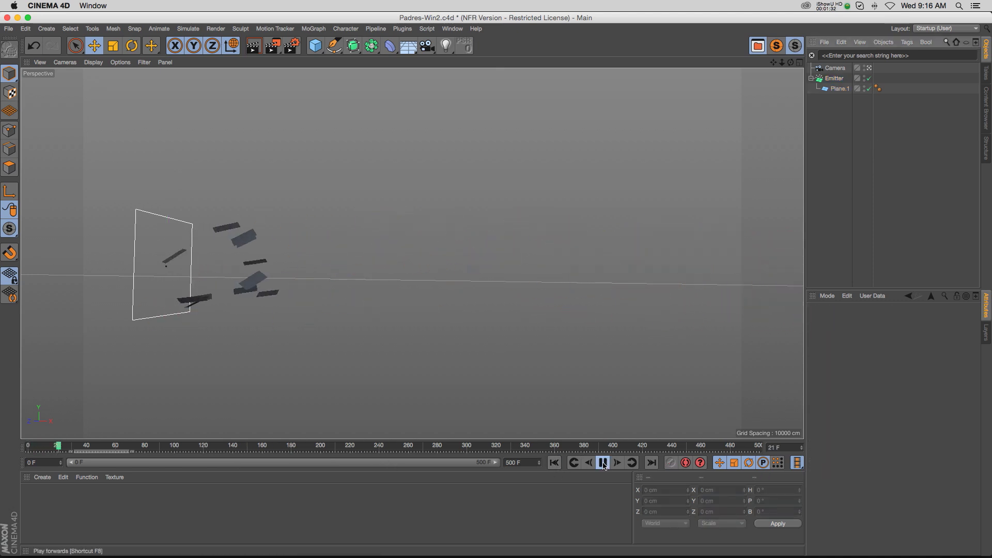
pyautogui.click(600, 462)
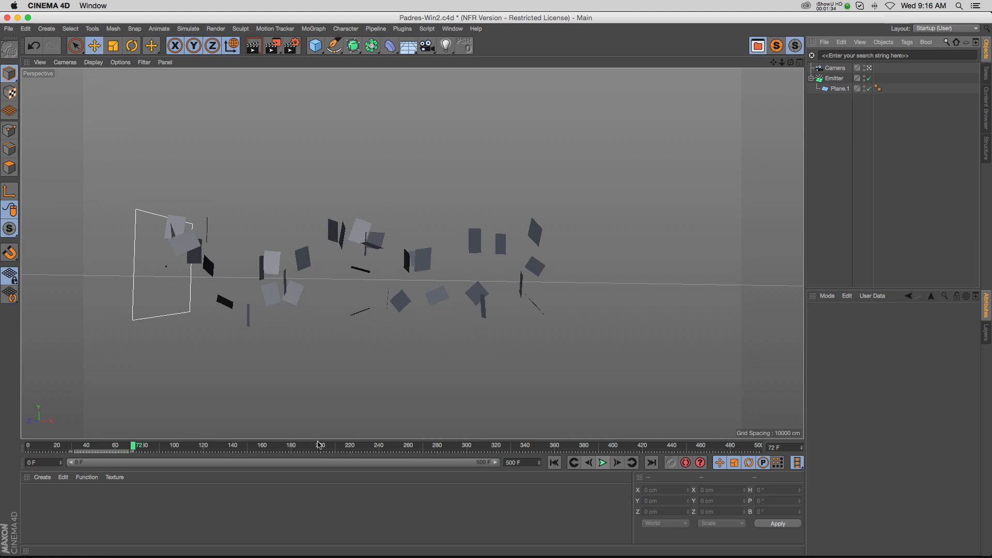
pyautogui.moveTo(179, 449); pyautogui.dragTo(406, 446)
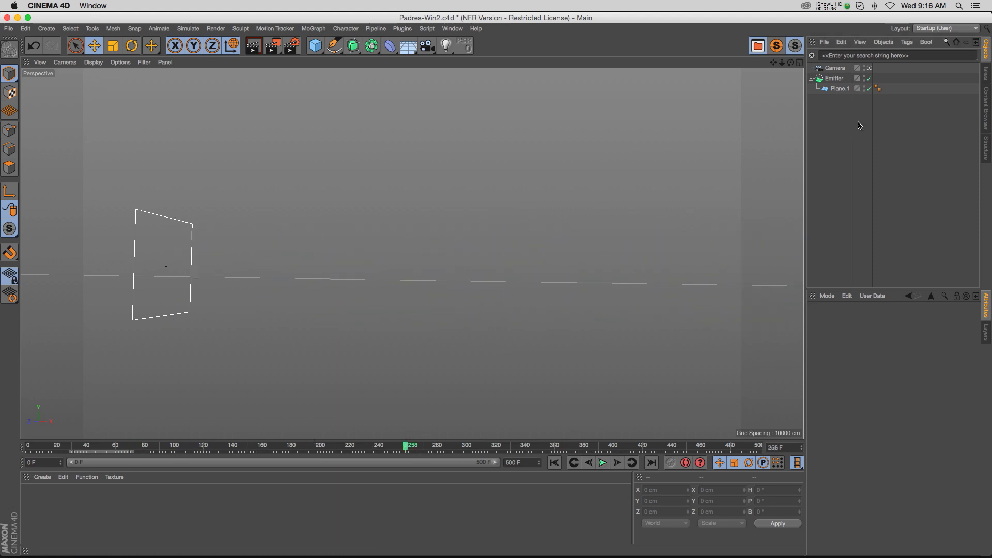
pyautogui.click(834, 78)
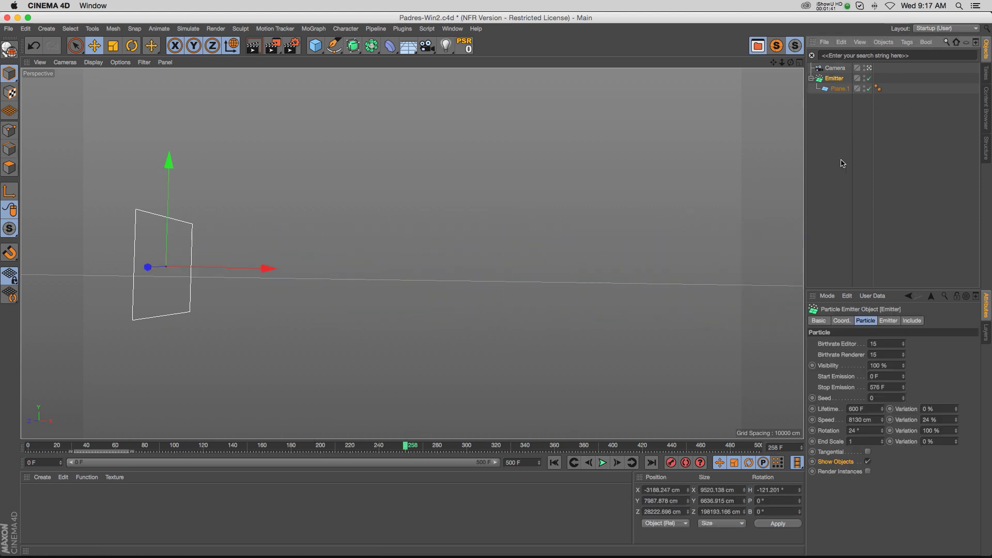
pyautogui.rightClick(834, 80)
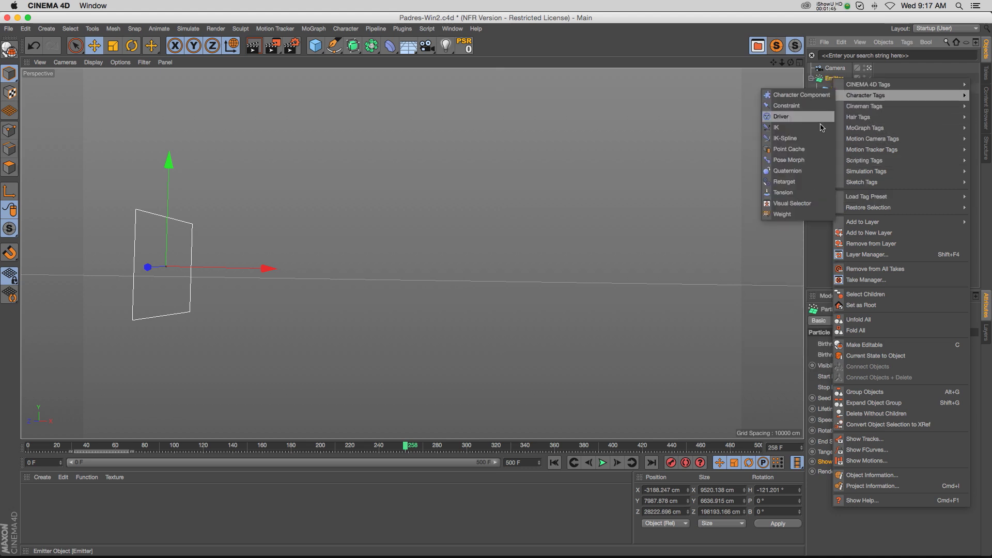
pyautogui.click(837, 76)
pyautogui.click(837, 75)
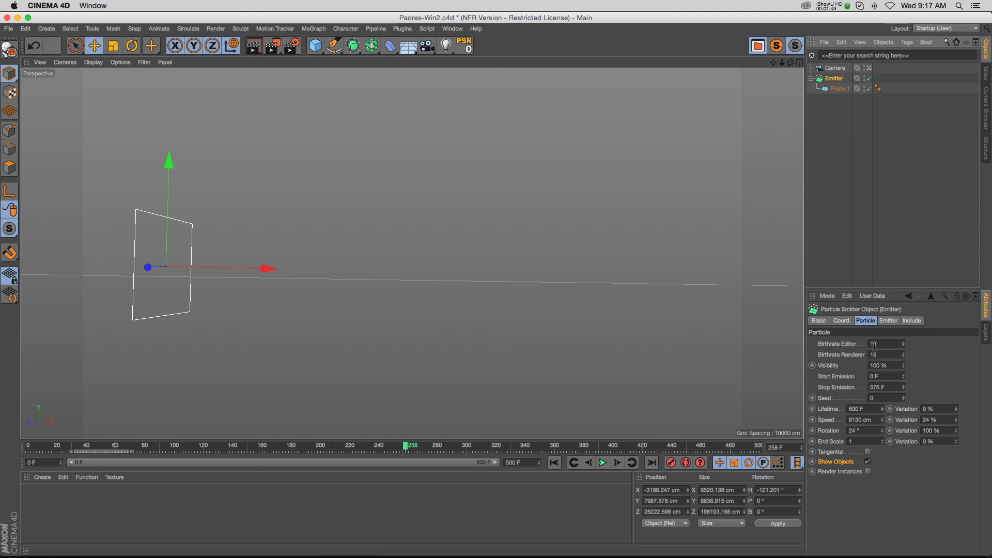
pyautogui.rightClick(834, 79)
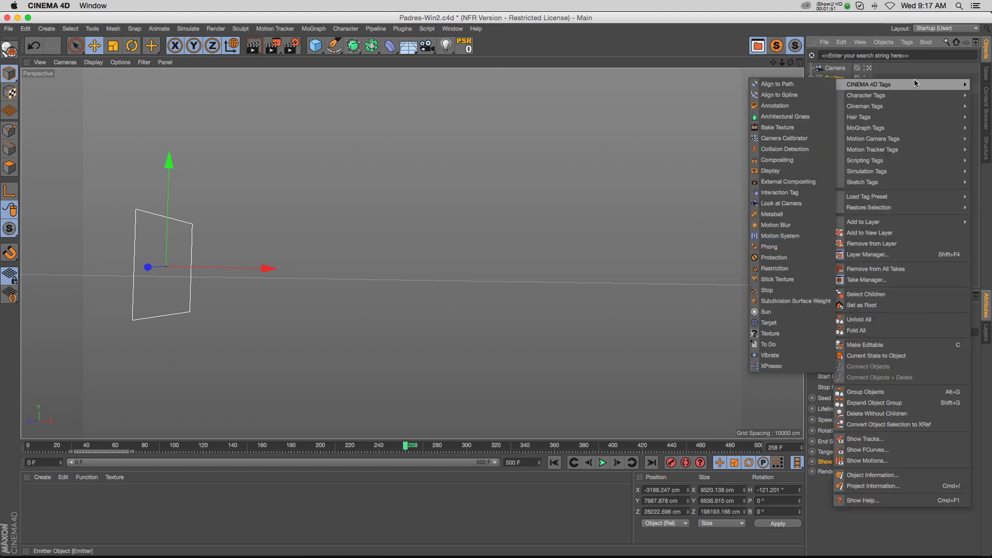
pyautogui.moveTo(865, 128)
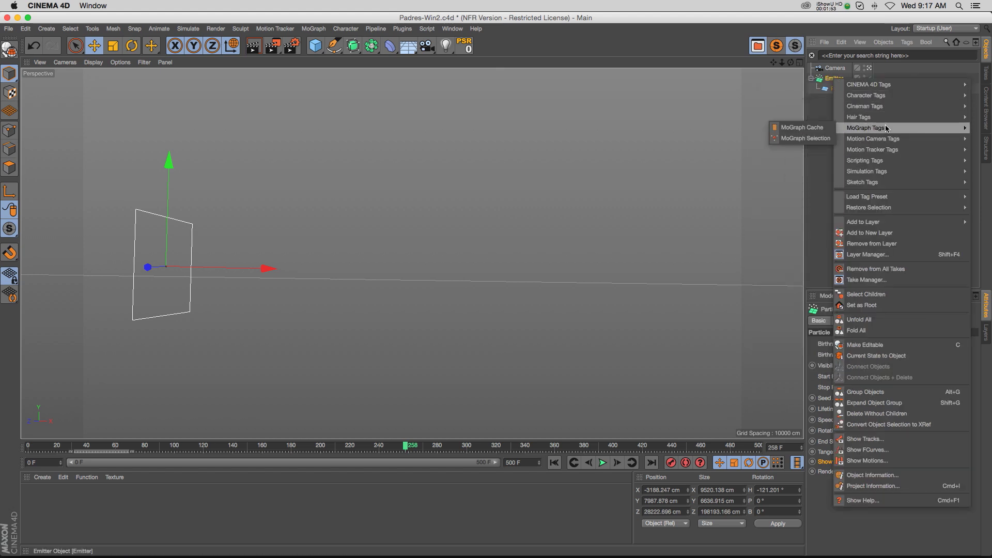
pyautogui.click(812, 130)
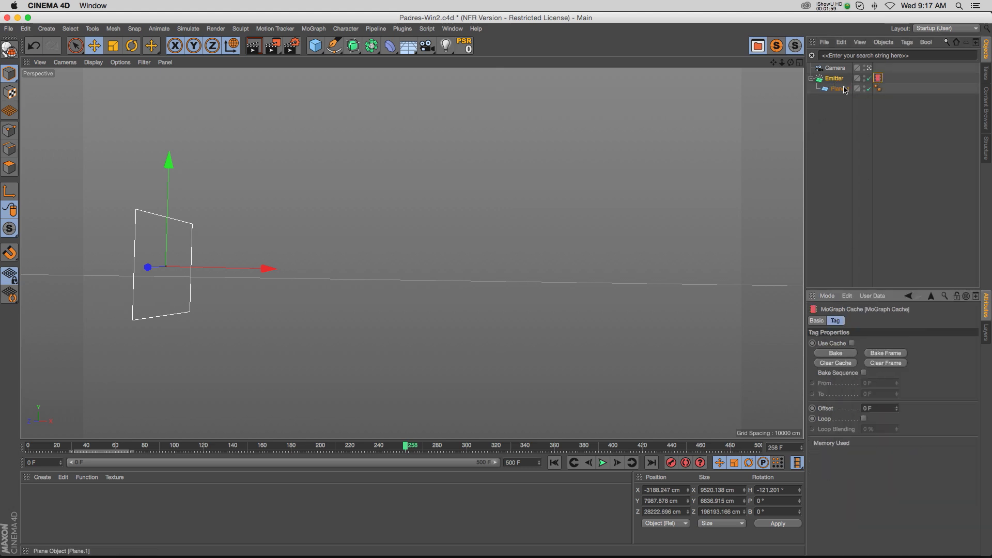
pyautogui.click(877, 78)
pyautogui.press('Delete')
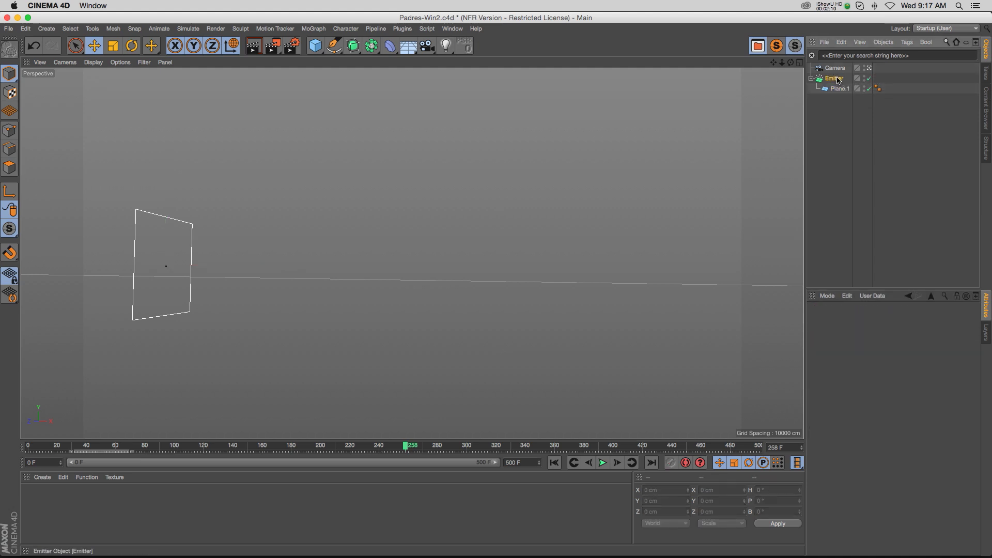
pyautogui.rightClick(837, 78)
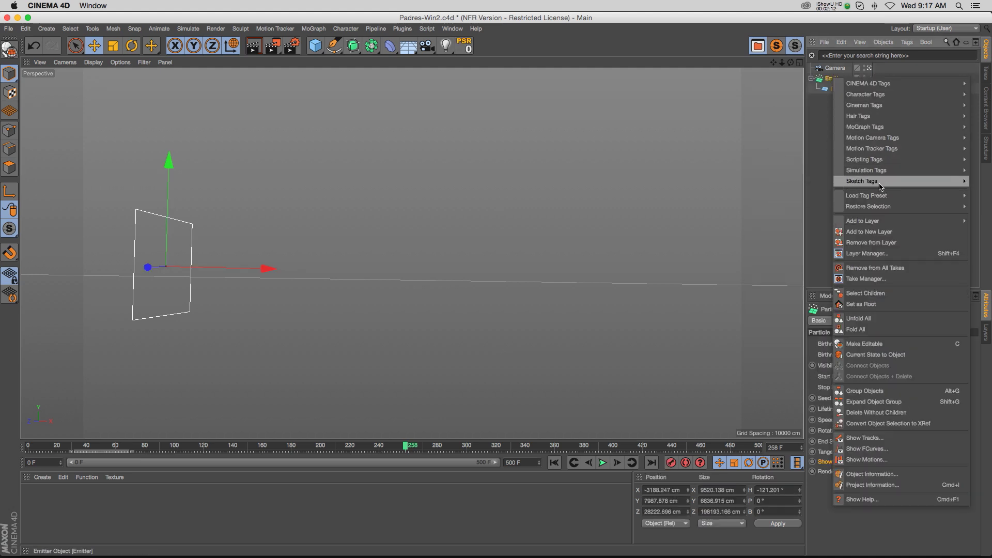
pyautogui.click(820, 80)
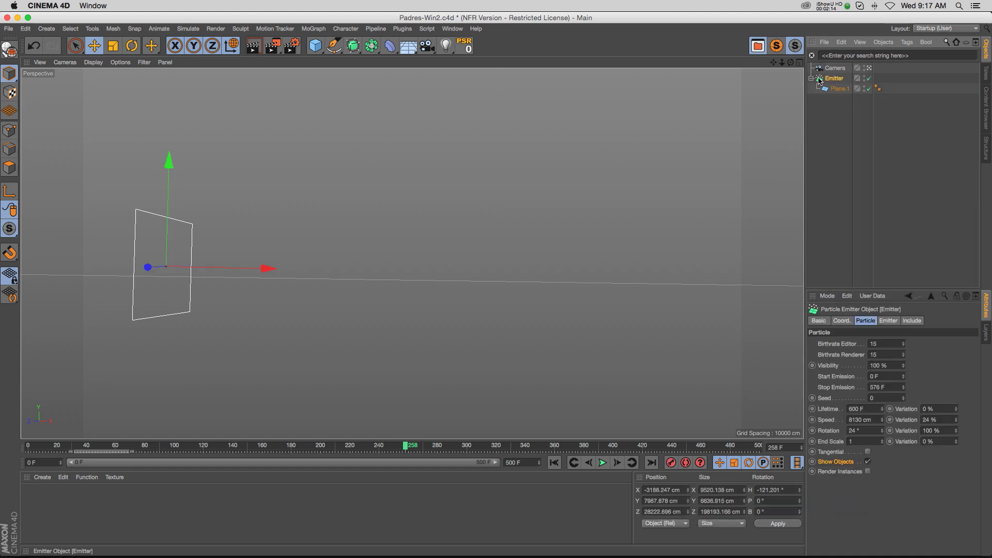
# Step: Bake the Emitter's particles from 0 F to 500 F, answering Yes to include sub-objects
pyautogui.click(189, 30)
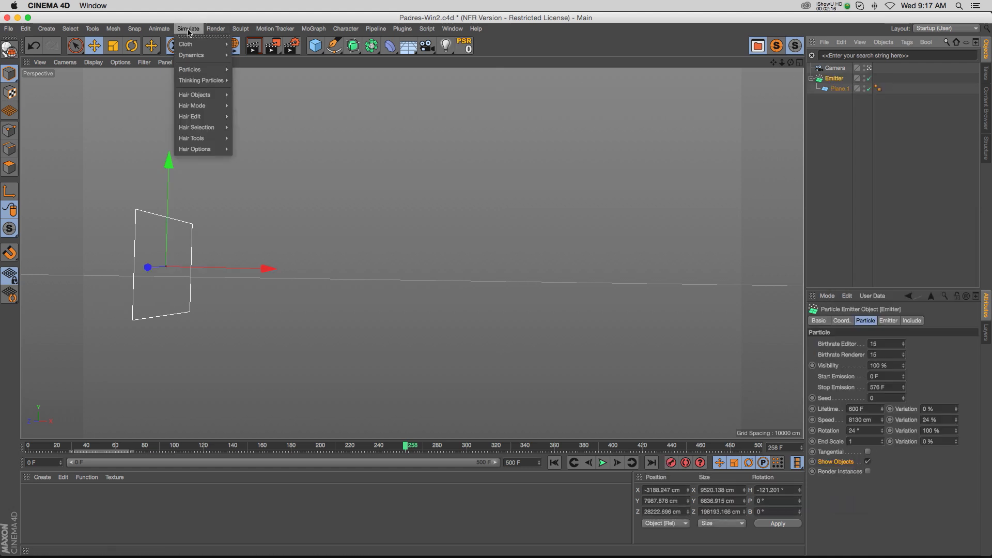
pyautogui.moveTo(204, 69)
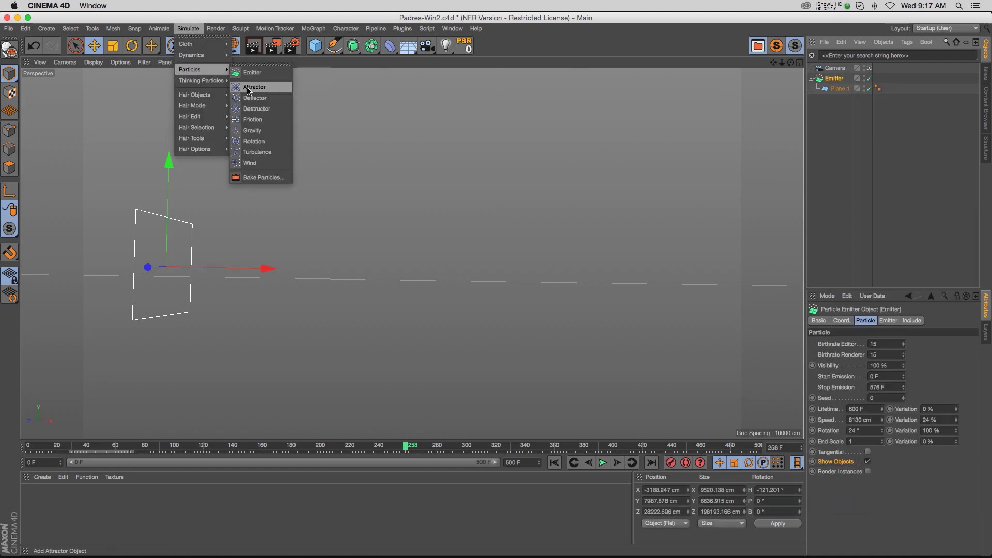
pyautogui.click(269, 178)
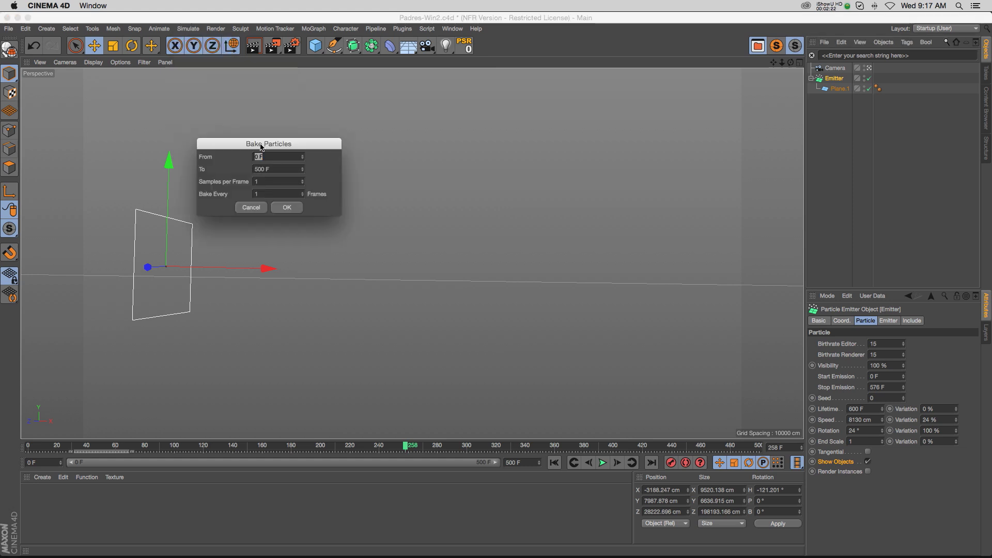
pyautogui.moveTo(261, 147); pyautogui.dragTo(460, 145)
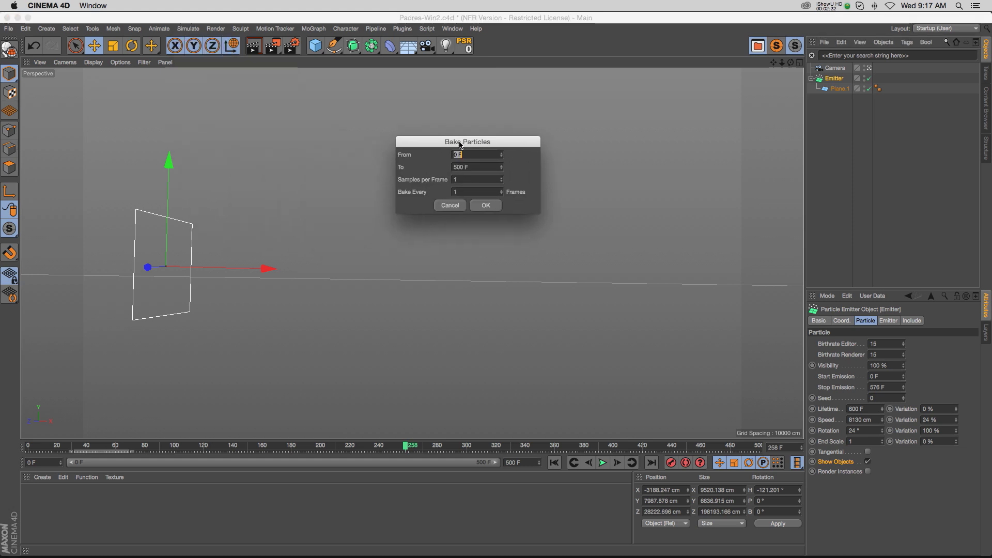
pyautogui.click(485, 206)
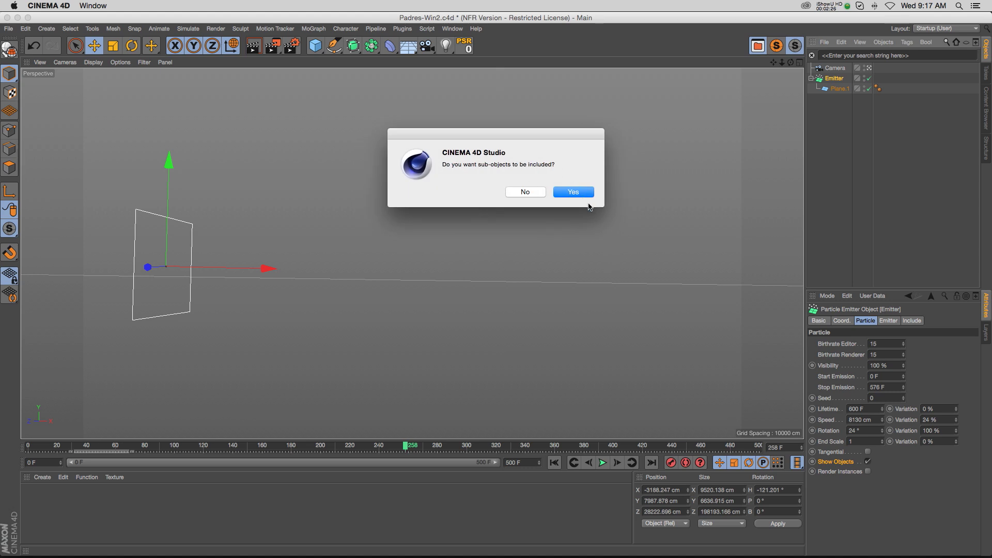
pyautogui.click(572, 191)
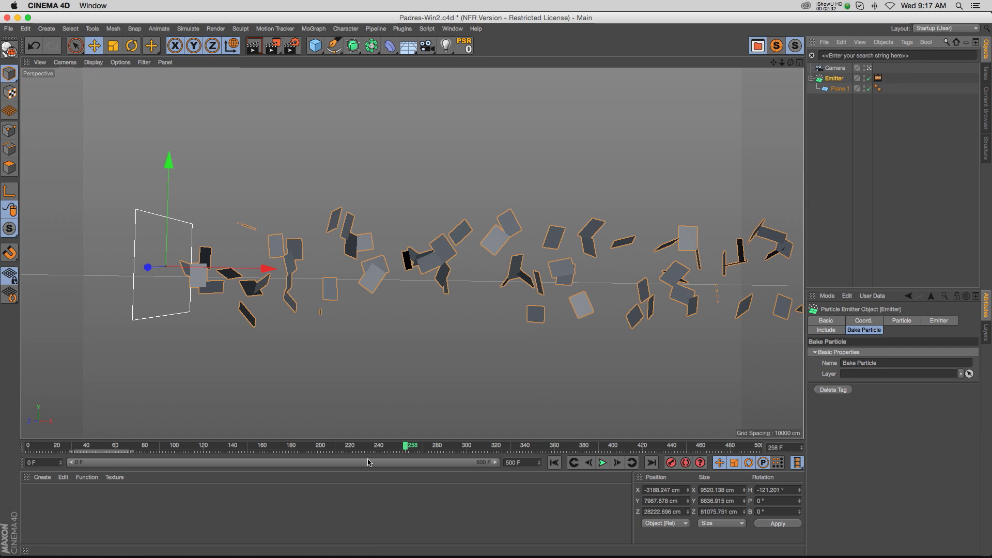
# Step: Scrub back and forth through the baked particle frames and play the animation
pyautogui.moveTo(310, 450); pyautogui.dragTo(417, 445)
pyautogui.click(832, 213)
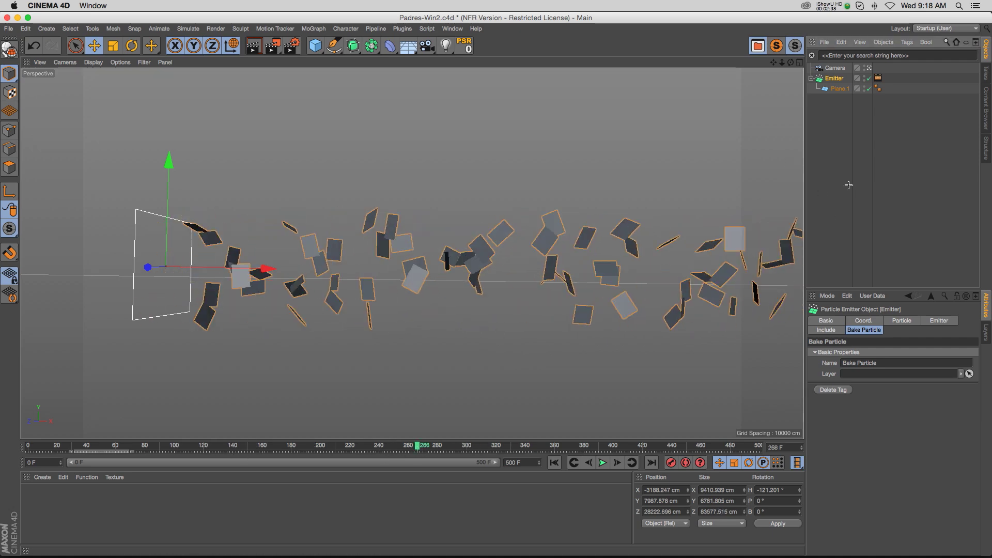
pyautogui.moveTo(334, 452); pyautogui.dragTo(30, 464)
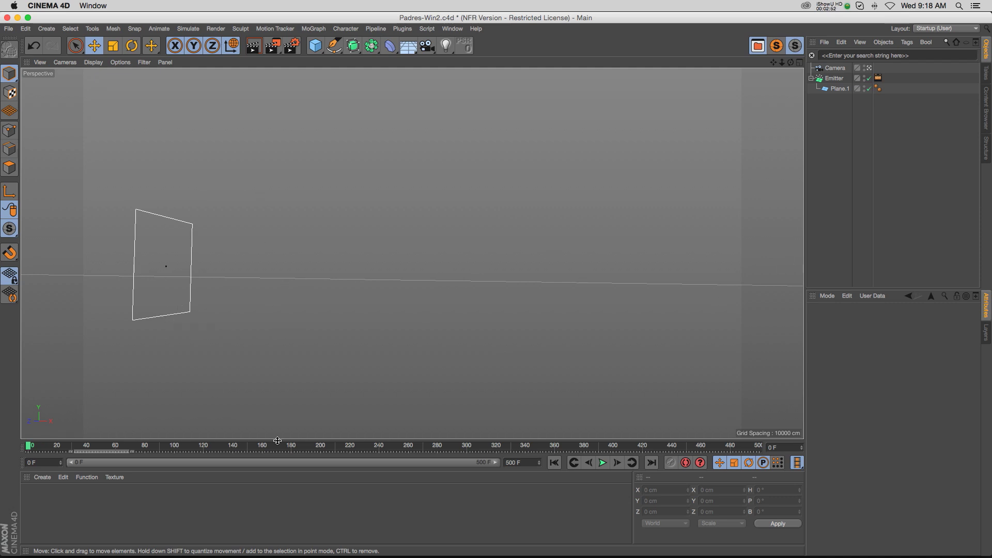
pyautogui.press('F8')
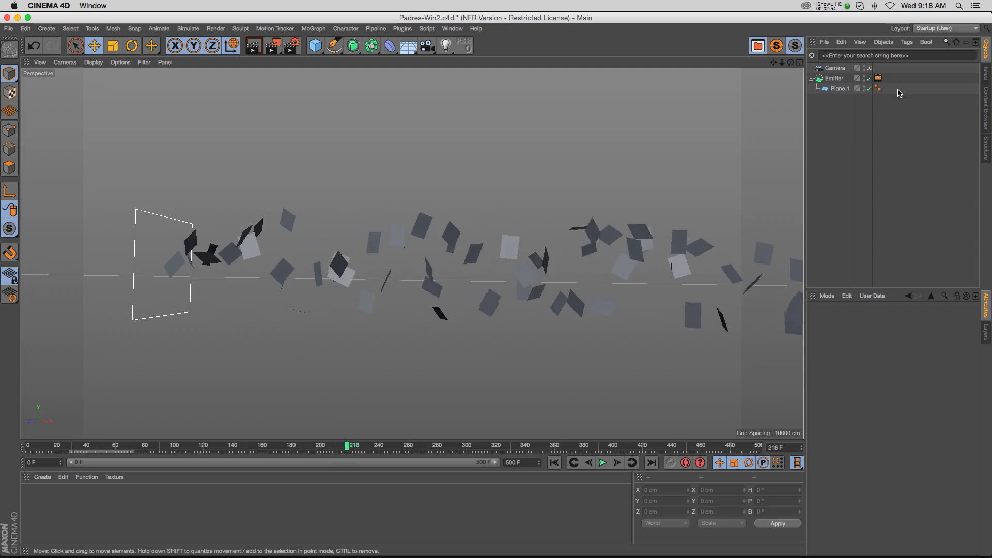
# Step: Delete the Bake Particle tag from the Emitter
pyautogui.click(878, 77)
pyautogui.press('Delete')
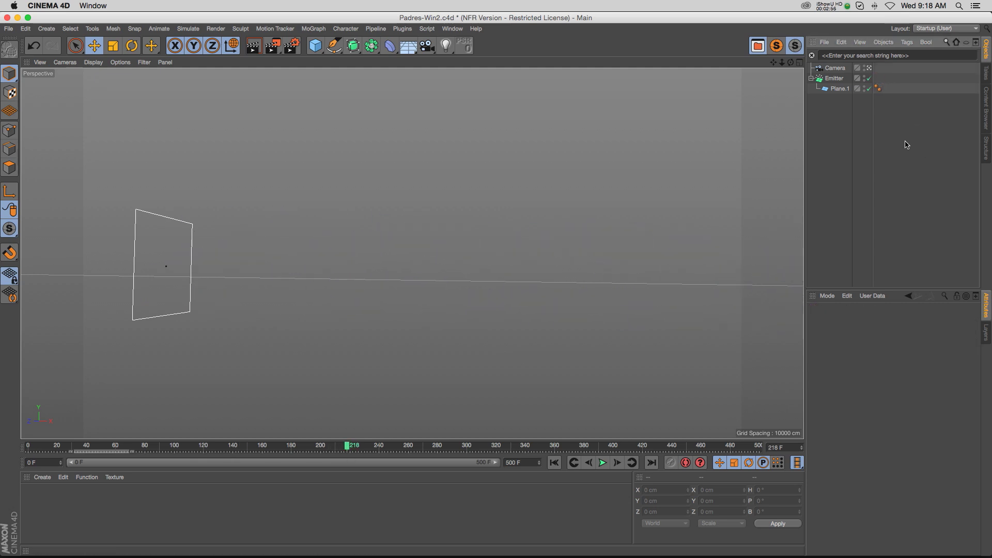
pyautogui.click(313, 29)
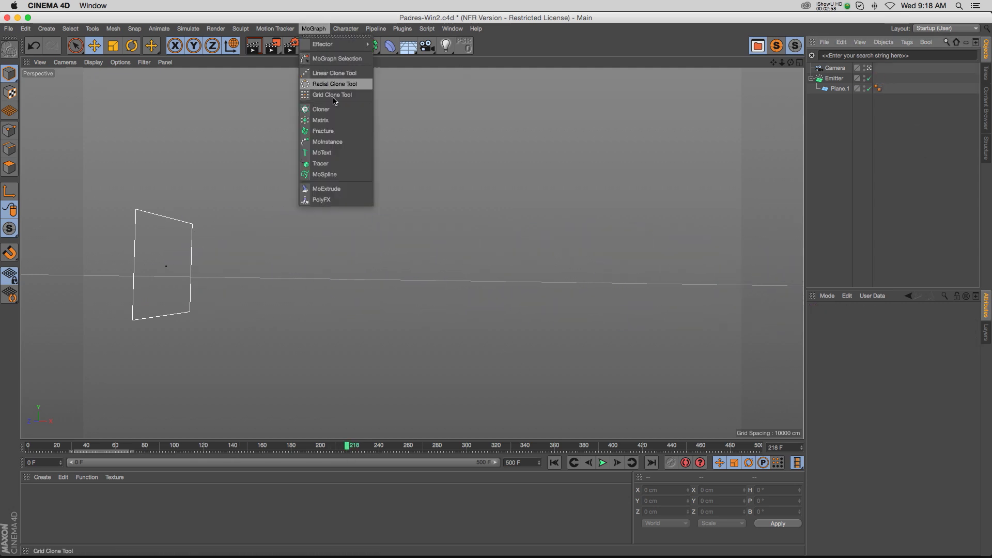
# Step: Add a Cloner holding Plane.1, set to Object mode with the Emitter as its object
pyautogui.click(321, 109)
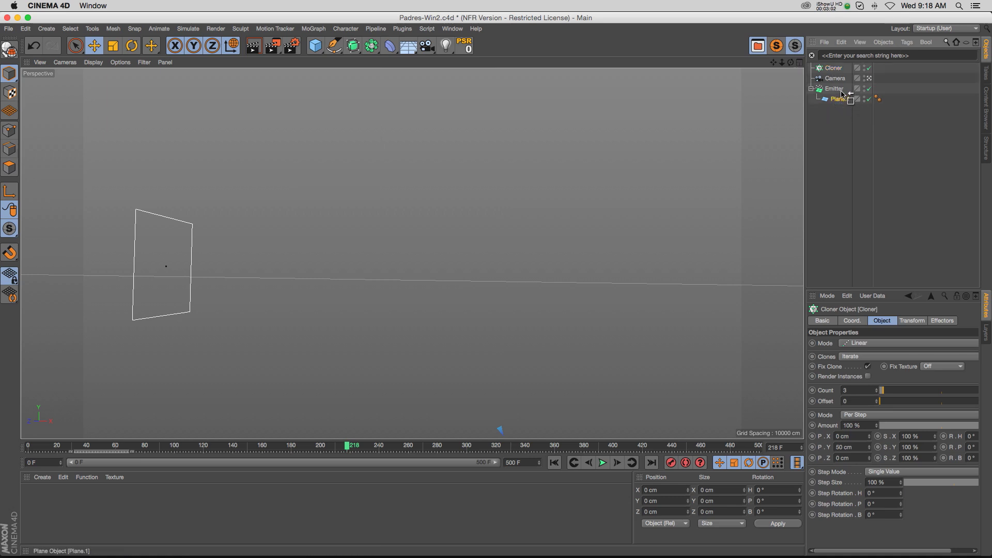
pyautogui.moveTo(833, 71); pyautogui.dragTo(833, 70)
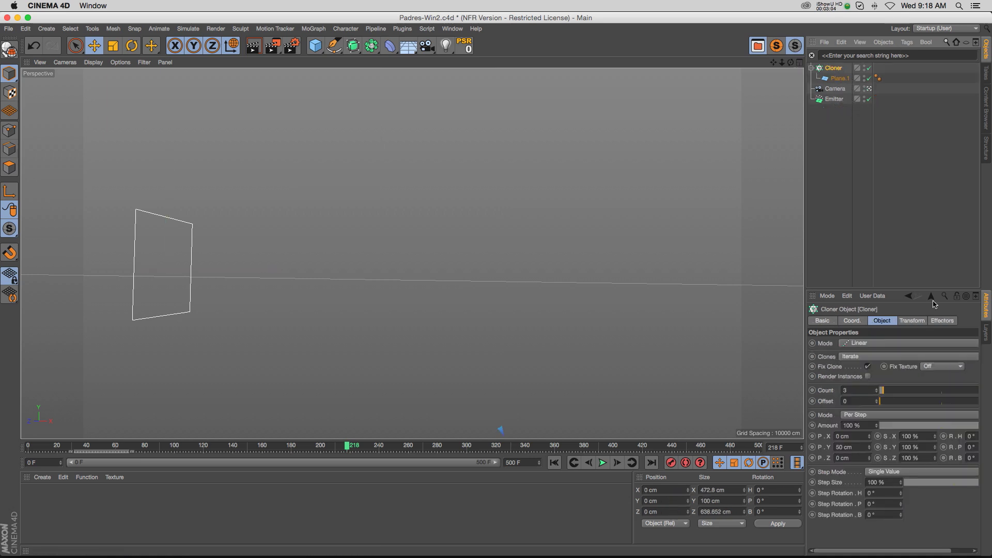
pyautogui.click(856, 345)
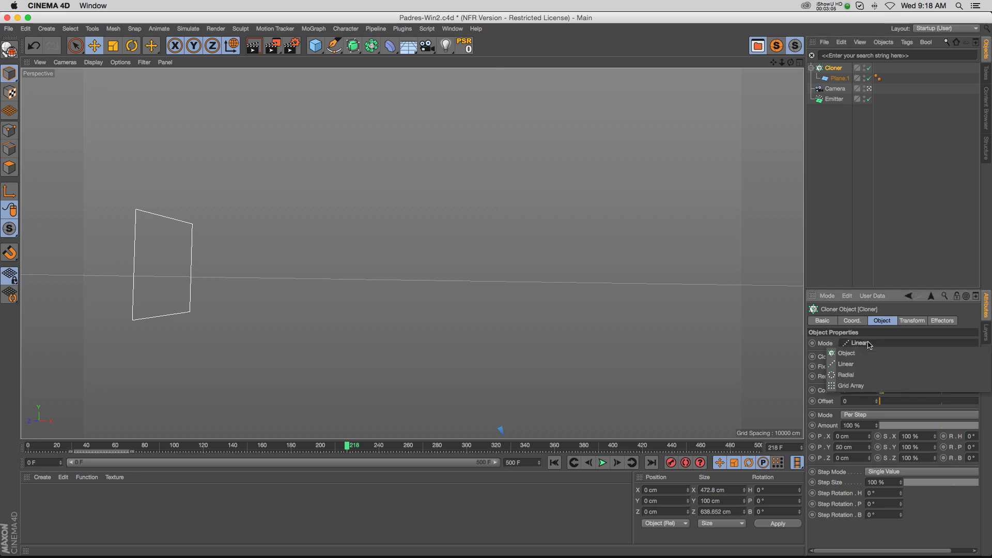
pyautogui.click(853, 357)
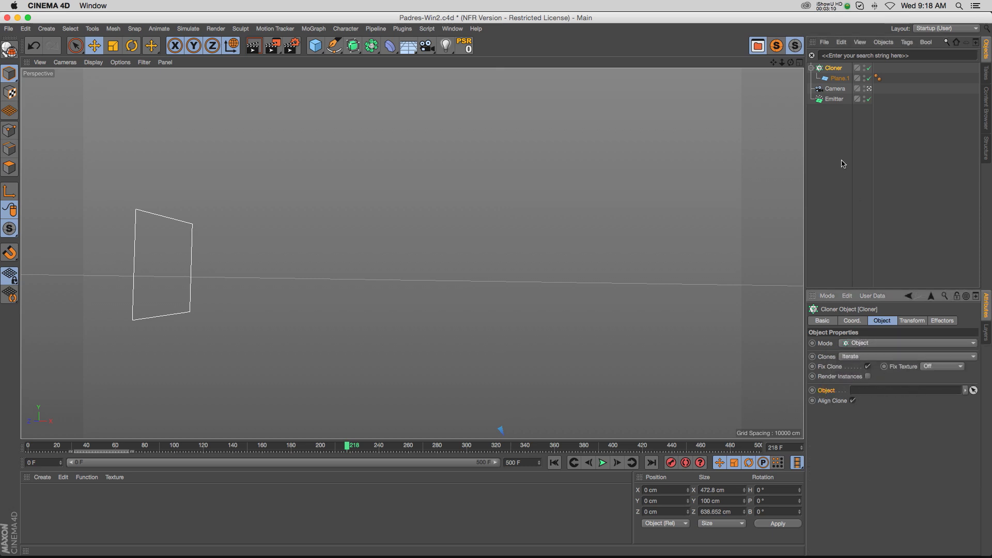
pyautogui.moveTo(832, 100); pyautogui.dragTo(887, 309)
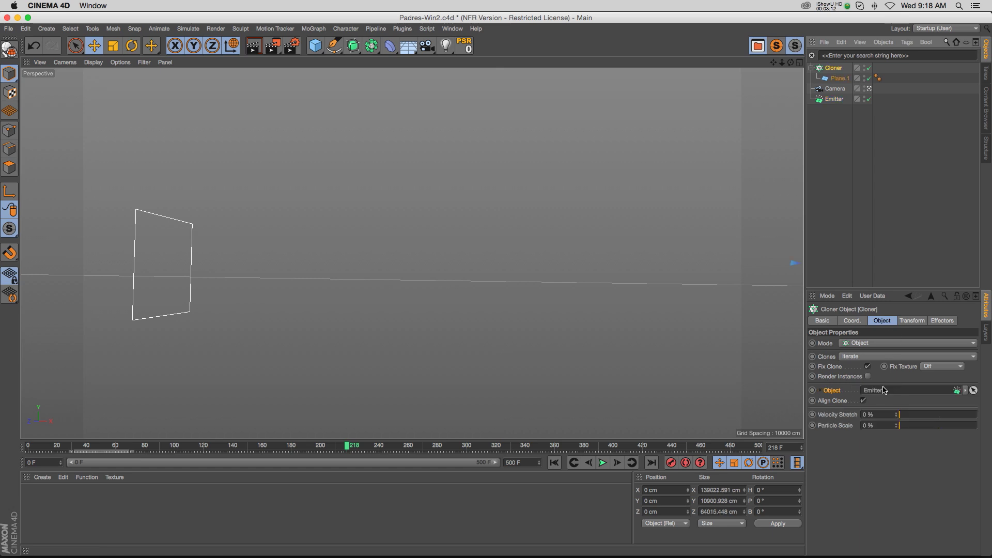
# Step: Play the clone animation from the start, pausing to inspect and stopping at frame 115
pyautogui.click(554, 462)
pyautogui.click(603, 463)
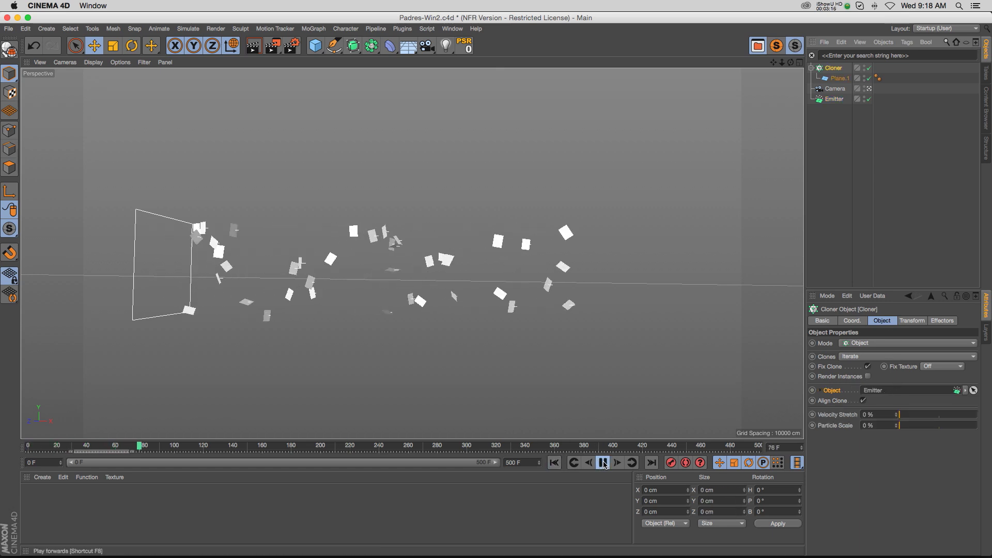
pyautogui.click(603, 462)
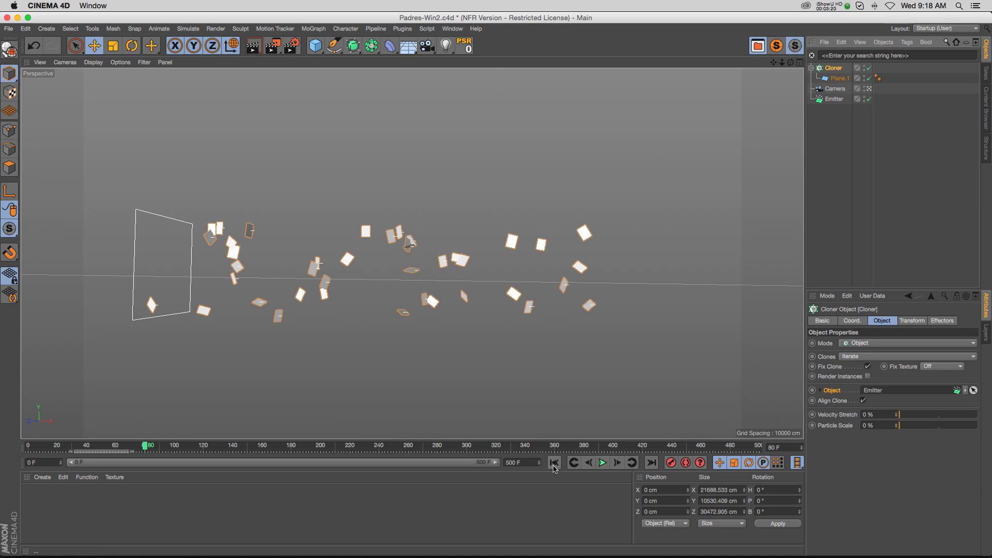
pyautogui.click(603, 462)
pyautogui.click(603, 462)
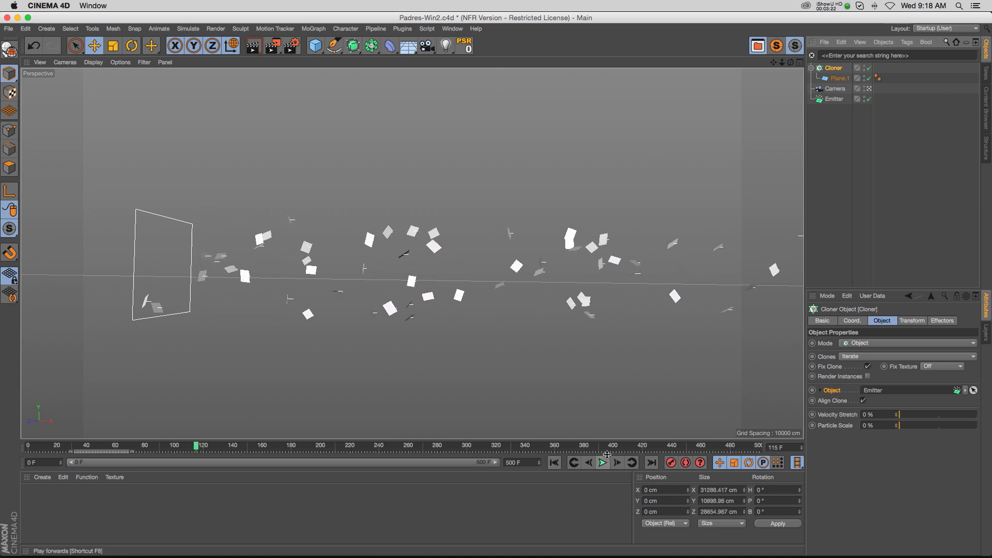
# Step: Add a MoGraph Cache tag to the Cloner and bake the clone animation
pyautogui.rightClick(827, 69)
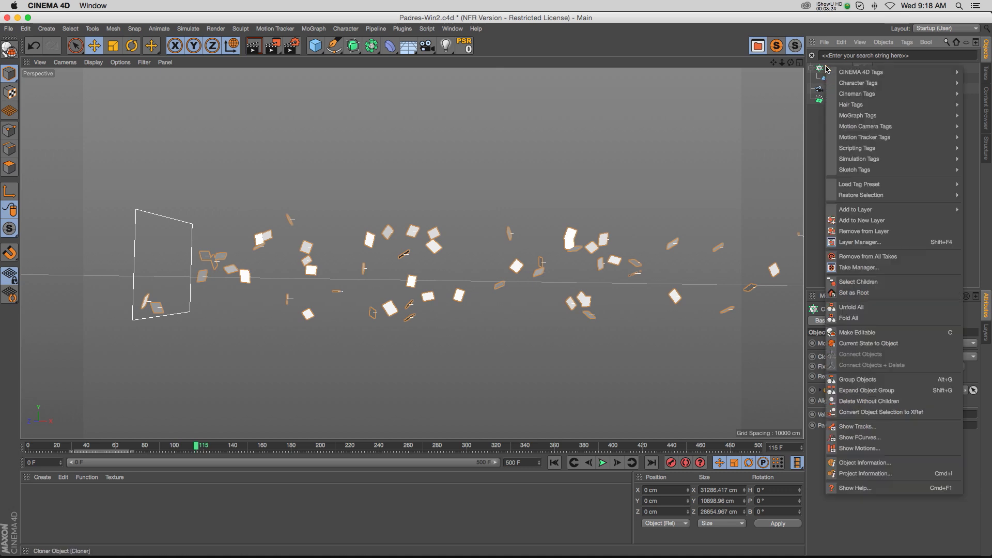
pyautogui.moveTo(878, 138)
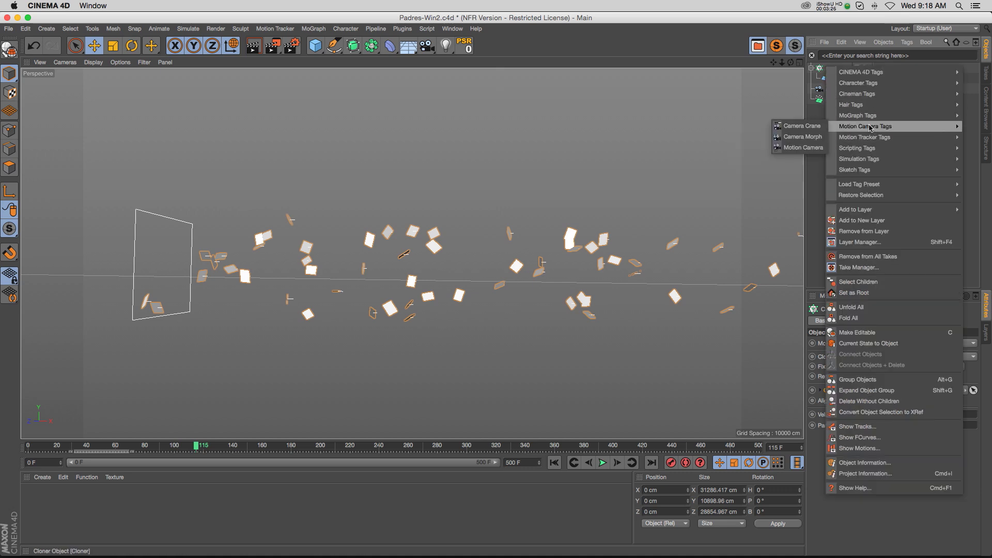
pyautogui.click(816, 71)
pyautogui.rightClick(829, 71)
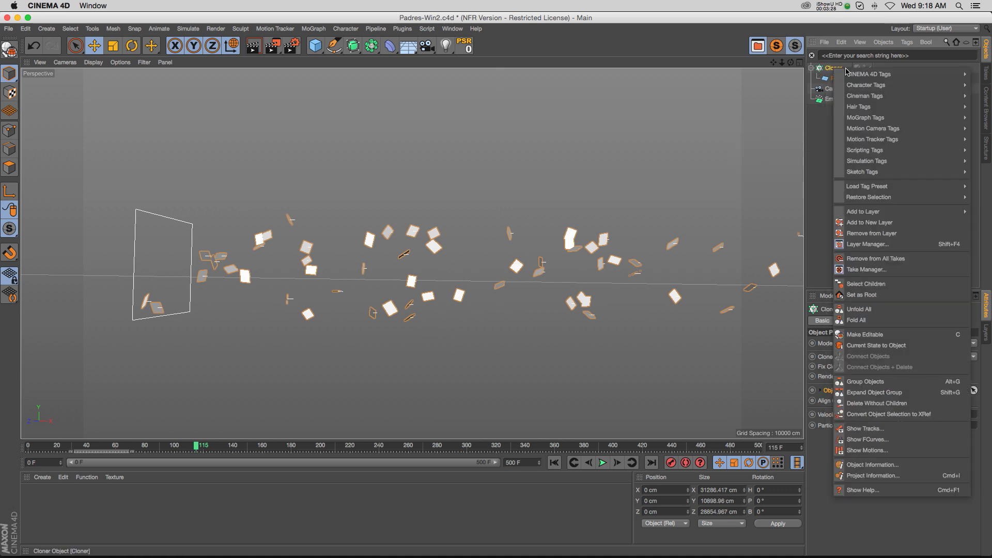
pyautogui.moveTo(897, 118)
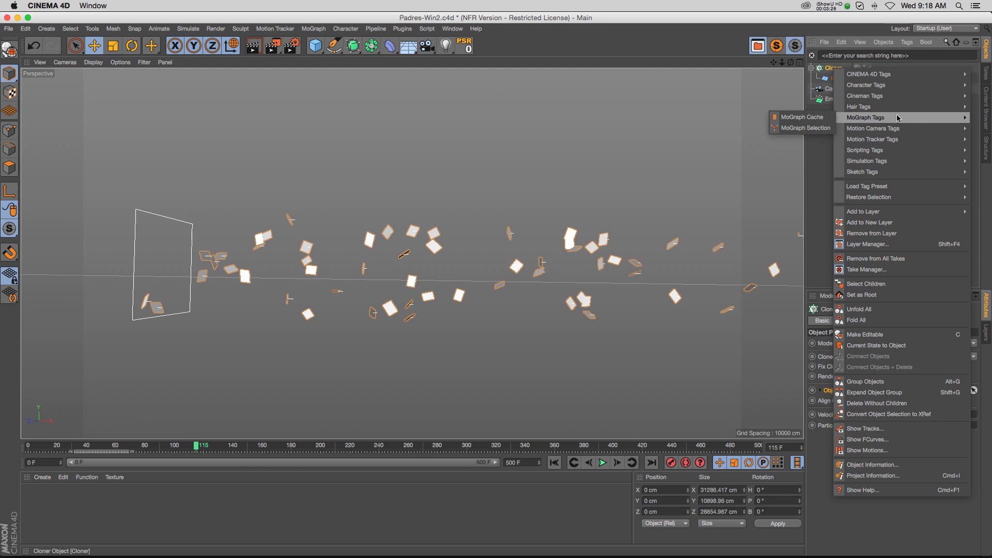
pyautogui.click(800, 118)
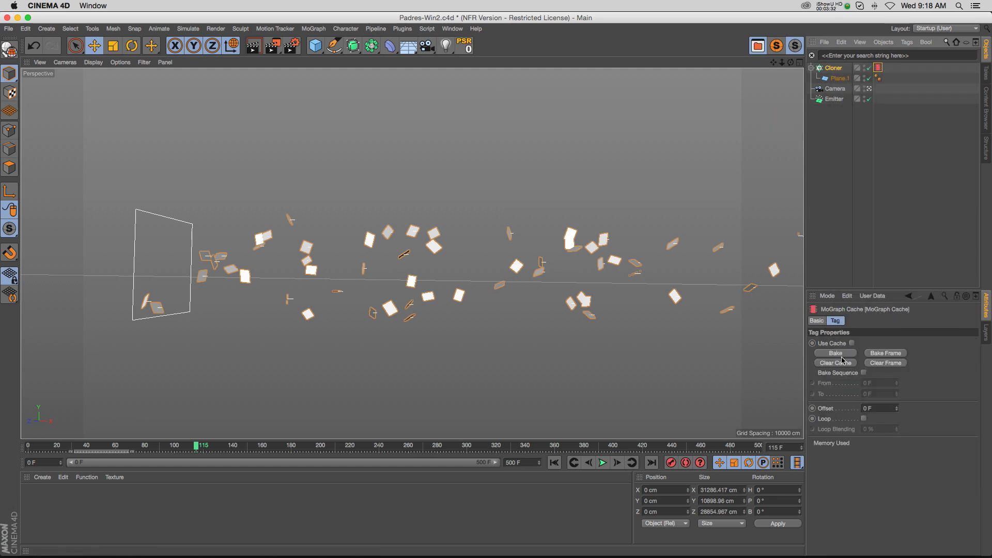
pyautogui.click(840, 356)
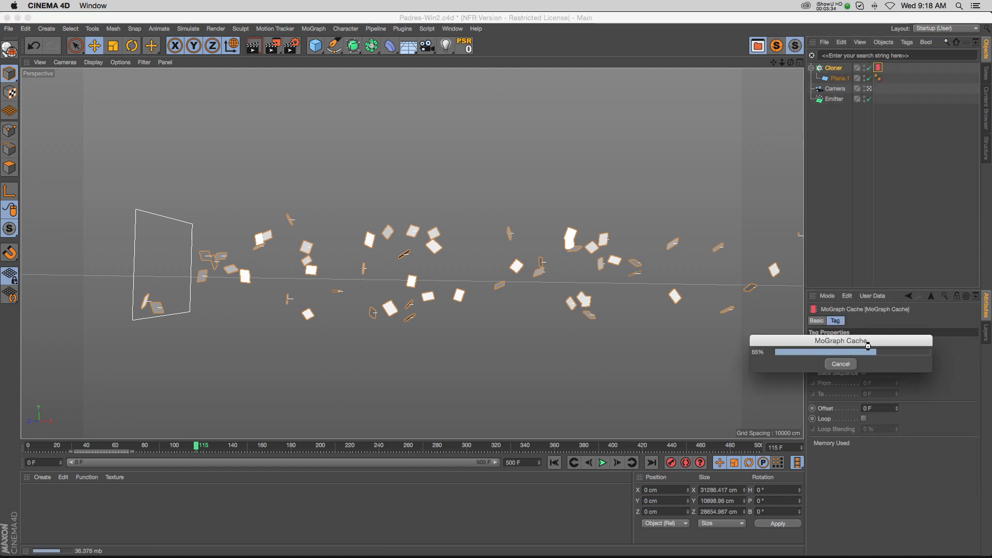
# Step: Disable the Emitter, scrub the cached clones, and return to the first frame
pyautogui.click(868, 98)
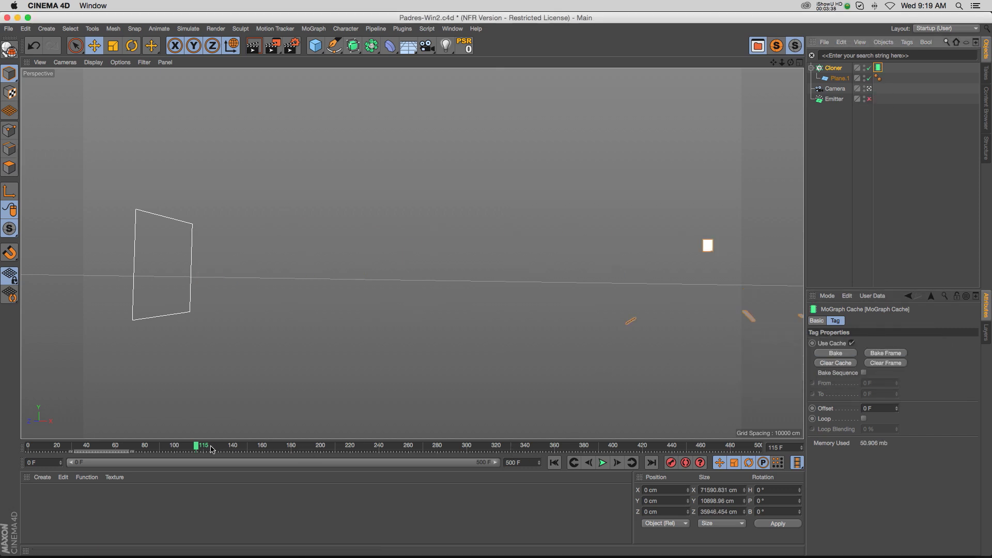
pyautogui.moveTo(211, 449); pyautogui.dragTo(417, 447)
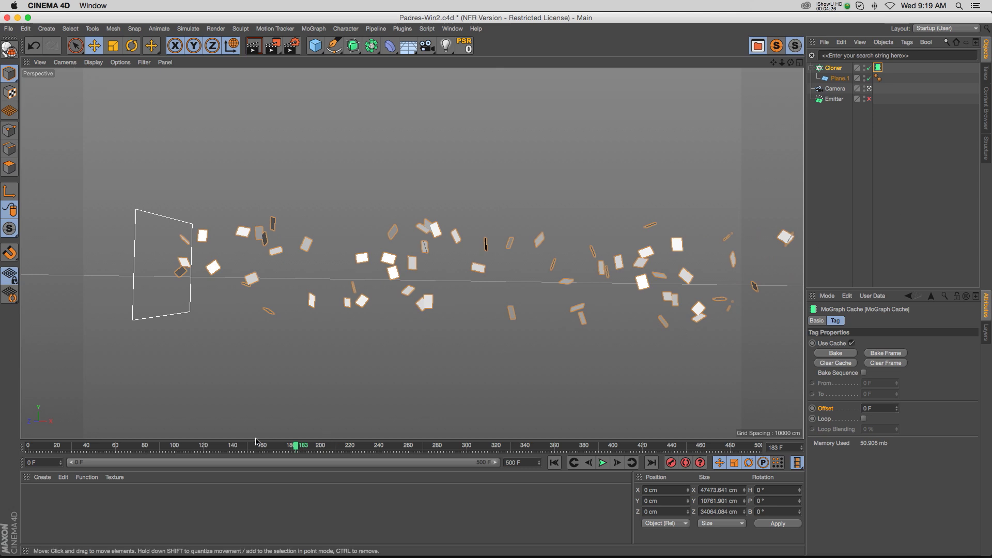
pyautogui.hotkey('shift', 'f')
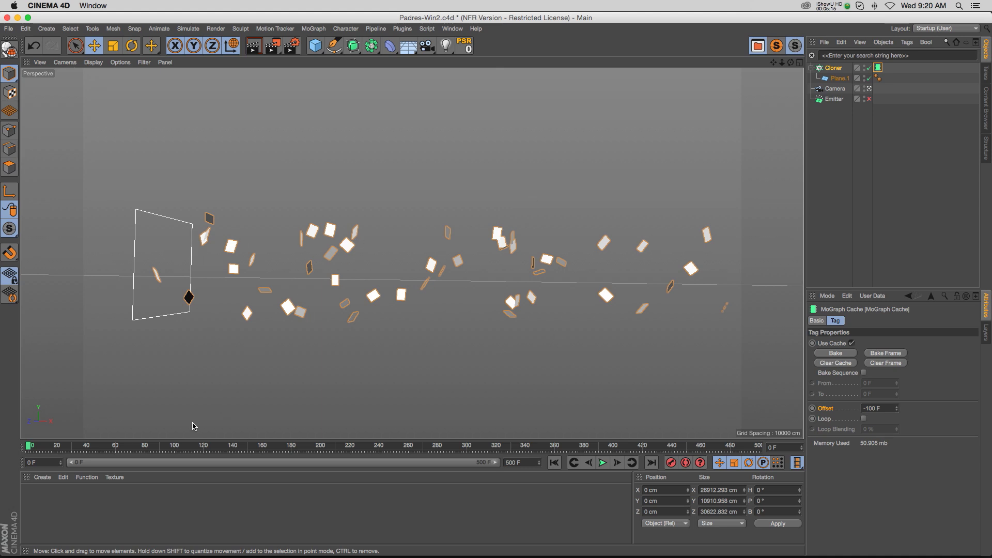
# Step: Scrub the timeline to preview the clone cache offset by -100 F
pyautogui.moveTo(33, 446); pyautogui.dragTo(139, 447)
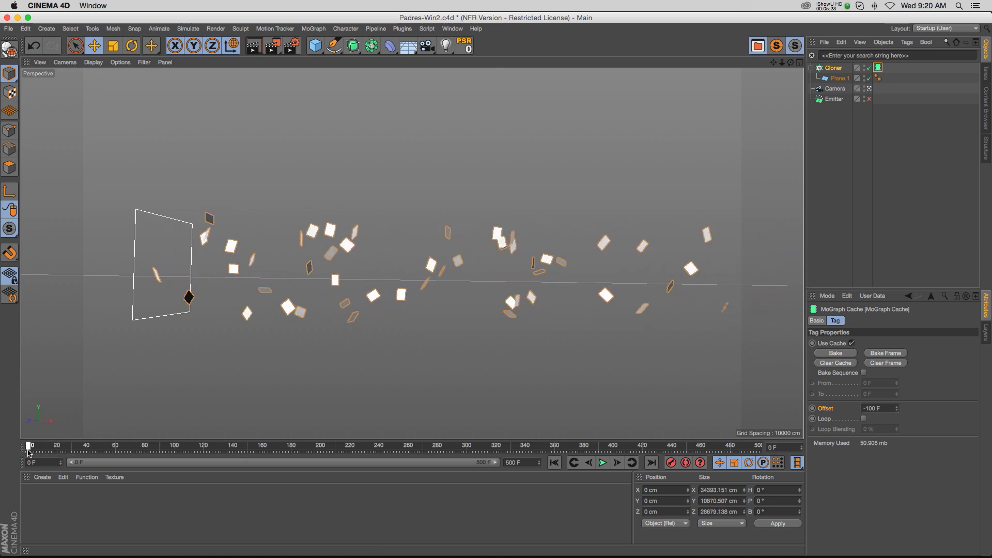
pyautogui.click(878, 76)
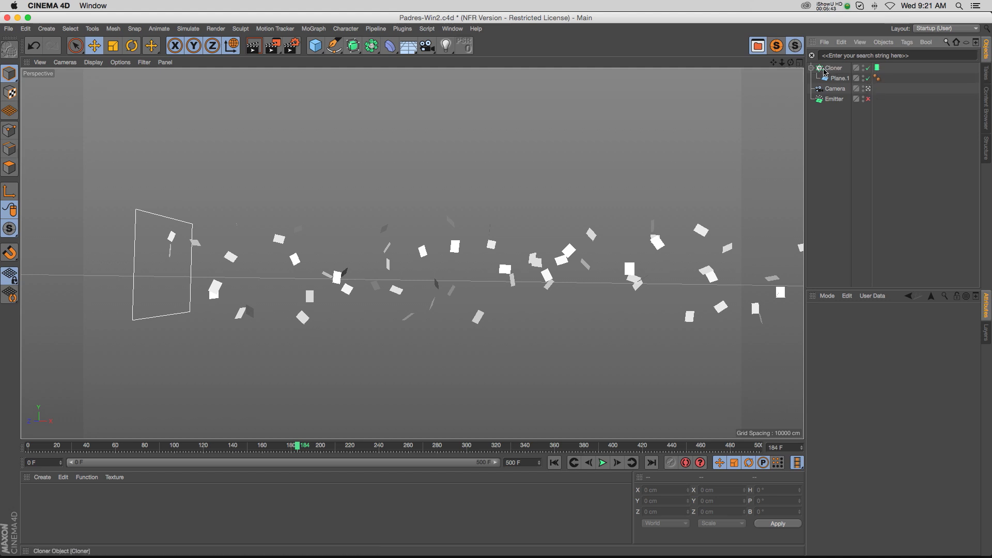
# Step: Select the Cloner and display its MoGraph Cache tag settings showing the -100 F offset
pyautogui.click(830, 68)
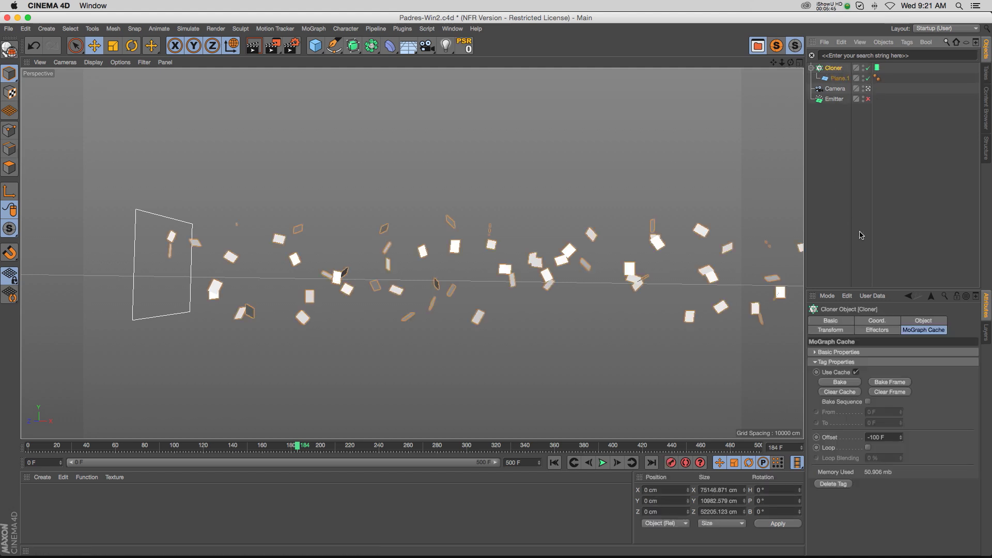
pyautogui.click(313, 29)
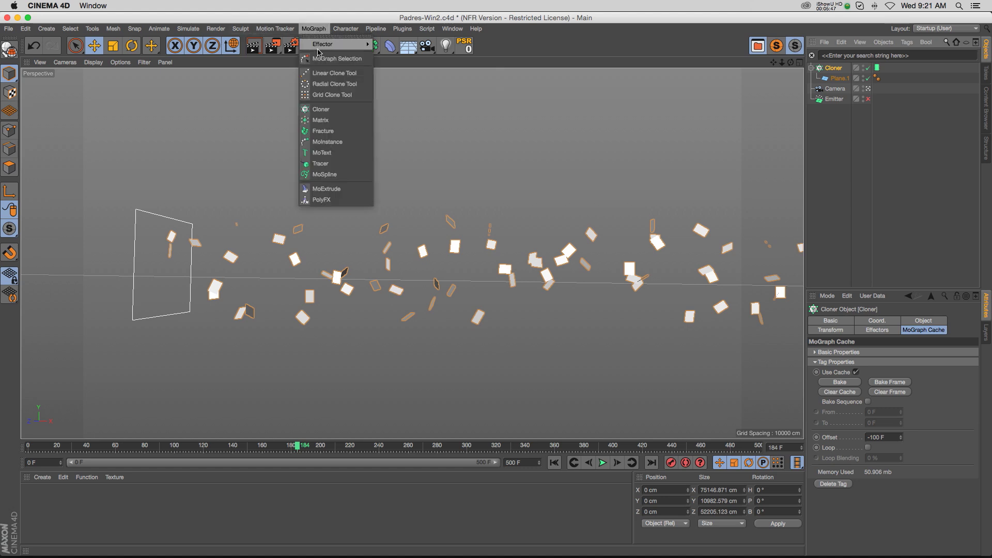
pyautogui.click(830, 73)
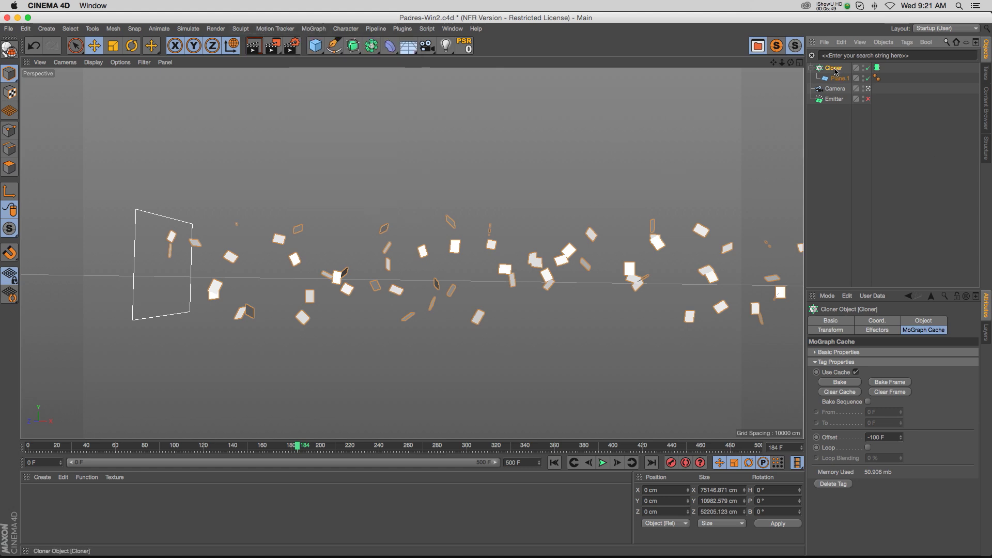
pyautogui.click(876, 68)
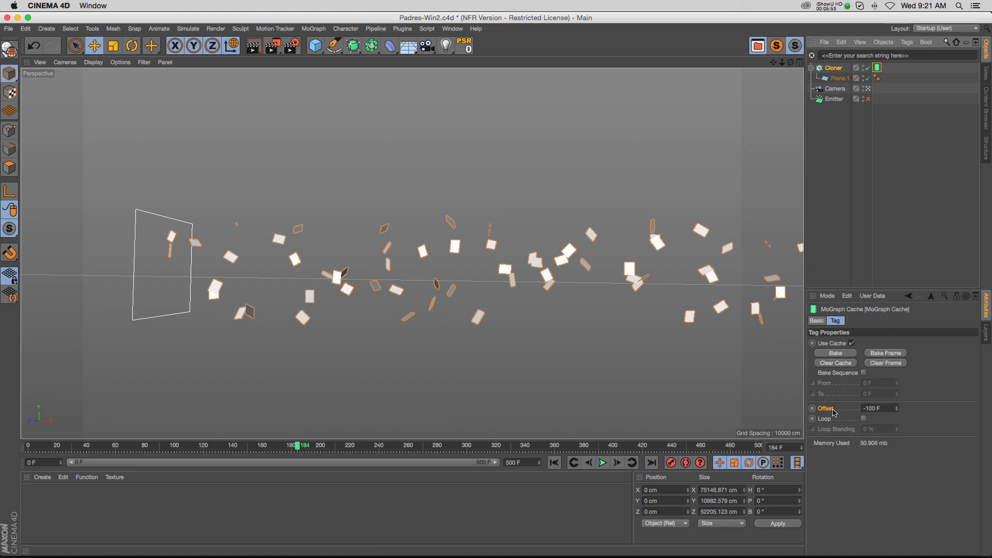